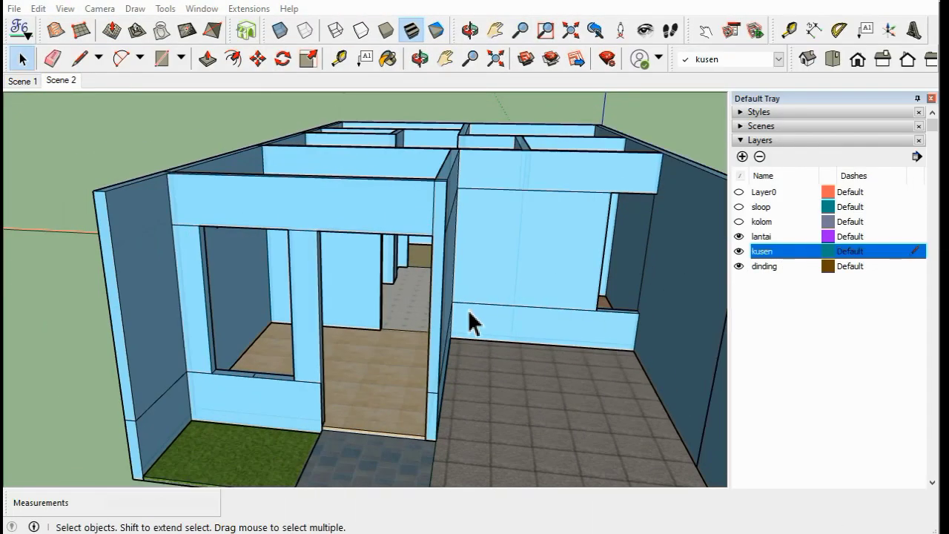
# Step: Orbit and zoom in until the house's front doorway fills the view
pyautogui.moveTo(467, 322)
pyautogui.mouseDown()
pyautogui.moveTo(507, 293)
pyautogui.moveTo(568, 297)
pyautogui.mouseUp()
pyautogui.press('space')
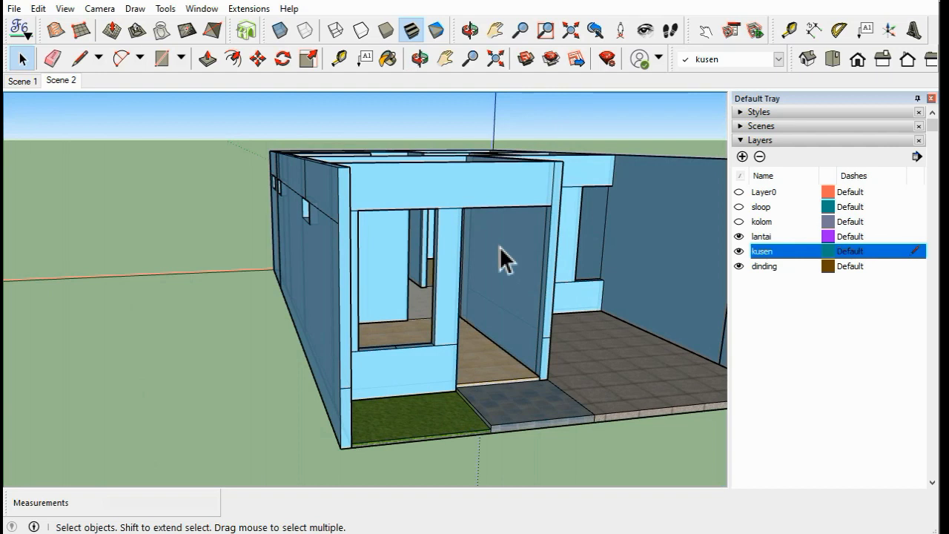
pyautogui.moveTo(398, 261); pyautogui.dragTo(290, 256, button='middle')
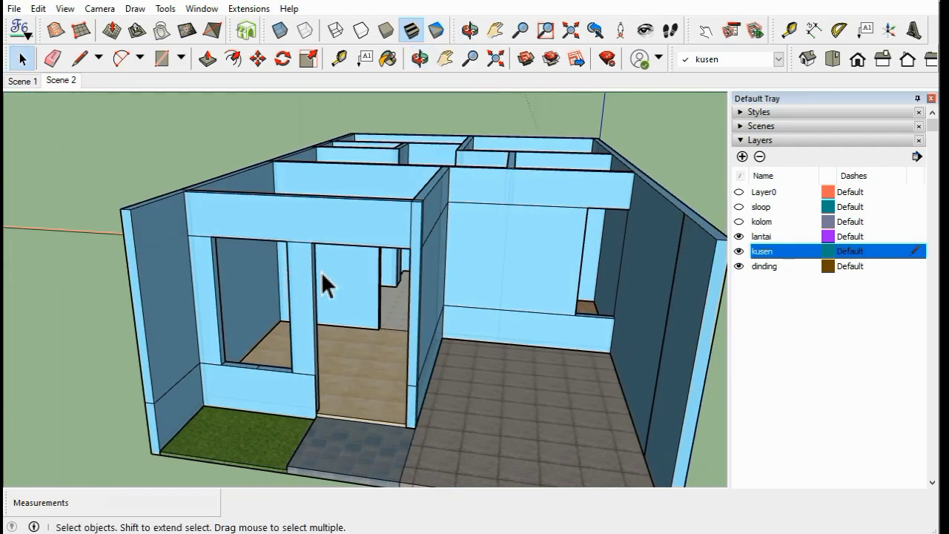
pyautogui.scroll(2, 327, 280)
pyautogui.scroll(3, 345, 275)
pyautogui.moveTo(346, 275); pyautogui.dragTo(377, 227, button='middle')
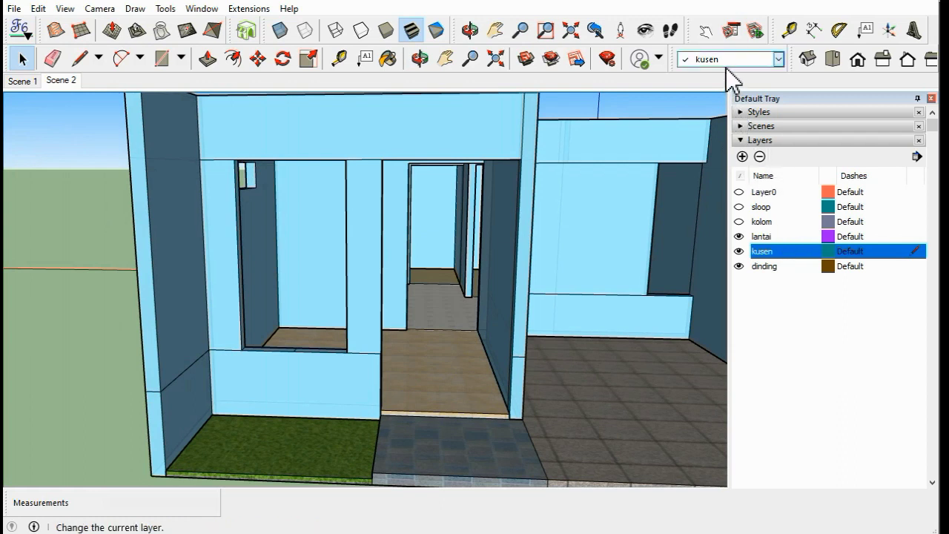
# Step: Confirm kusen is still the current layer in the Layers dropdown
pyautogui.click(778, 58)
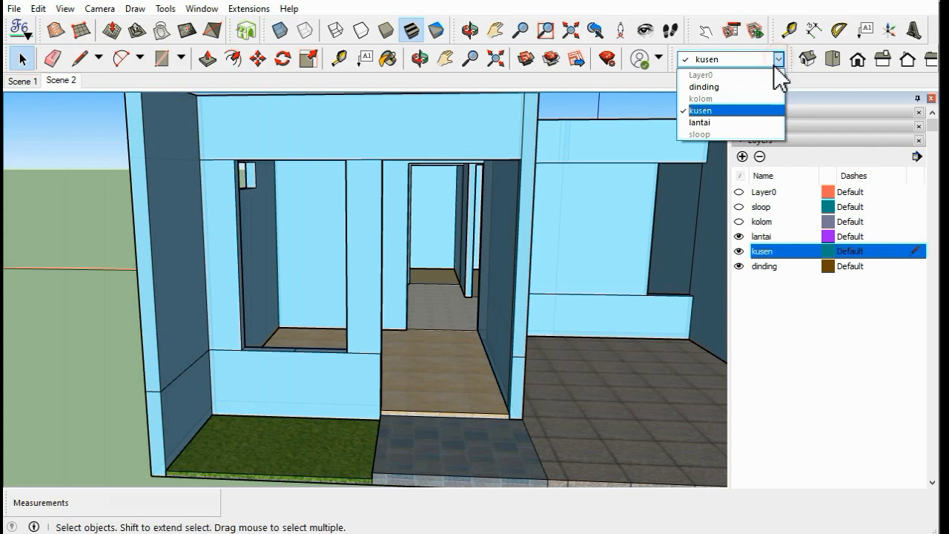
pyautogui.click(763, 111)
pyautogui.scroll(-2, 586, 238)
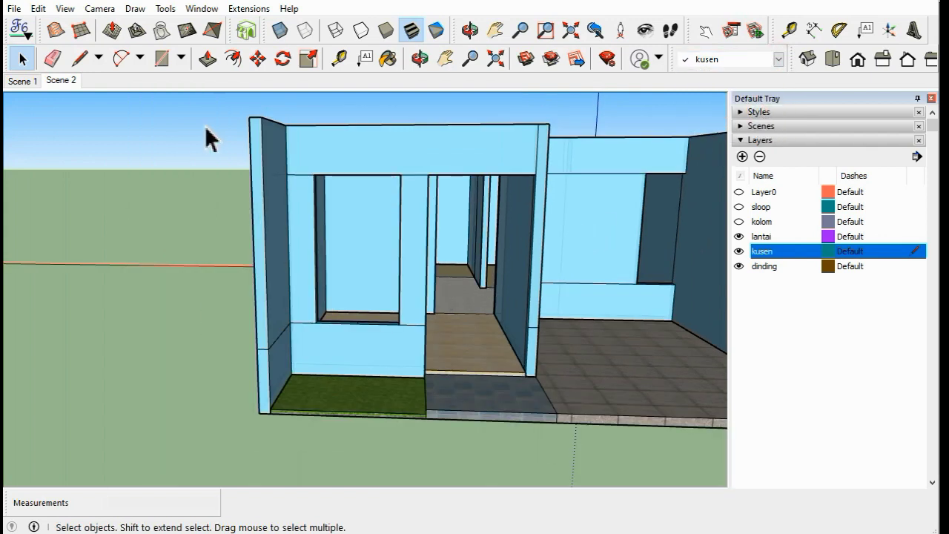
pyautogui.scroll(1, 470, 181)
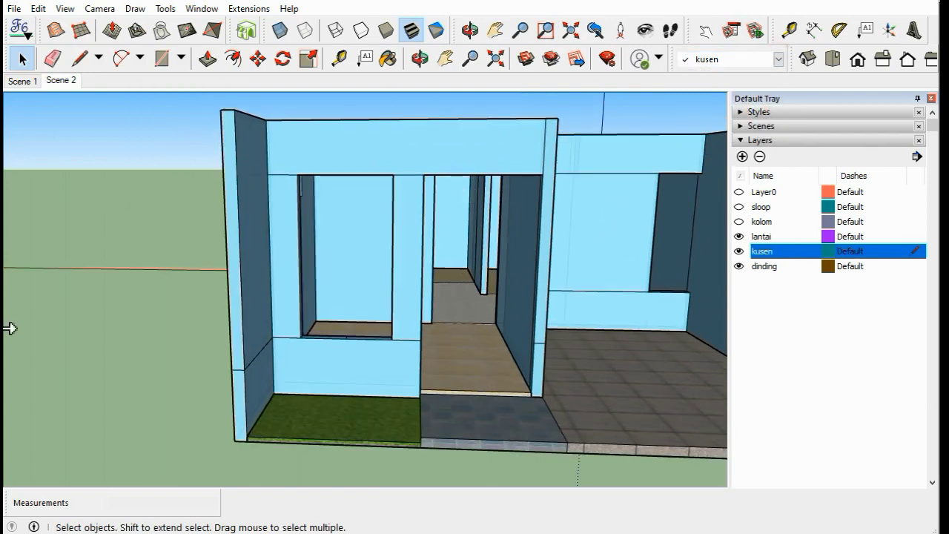
# Step: Draw a rectangle from the doorway's top corner to its bottom corner
pyautogui.click(162, 59)
pyautogui.click(423, 175)
pyautogui.scroll(1, 532, 363)
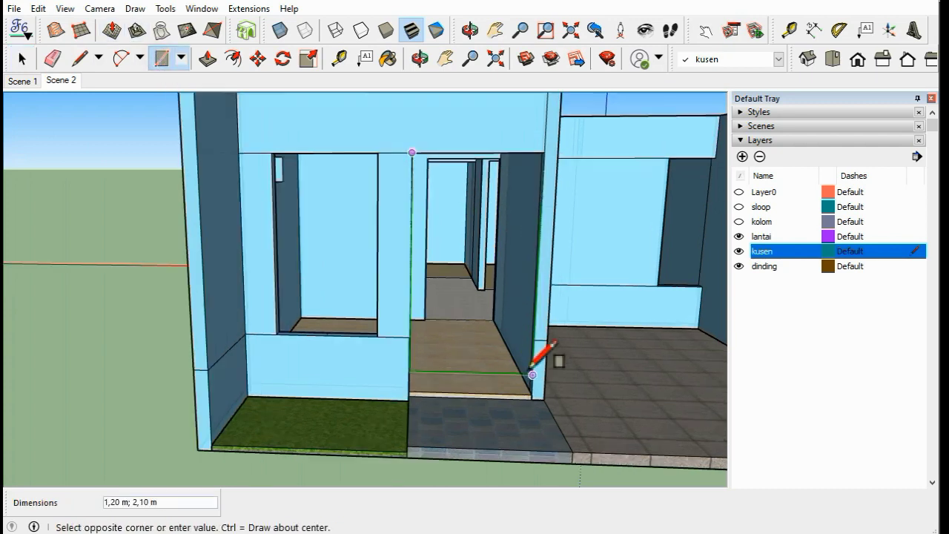
pyautogui.scroll(1, 532, 375)
pyautogui.scroll(1, 534, 393)
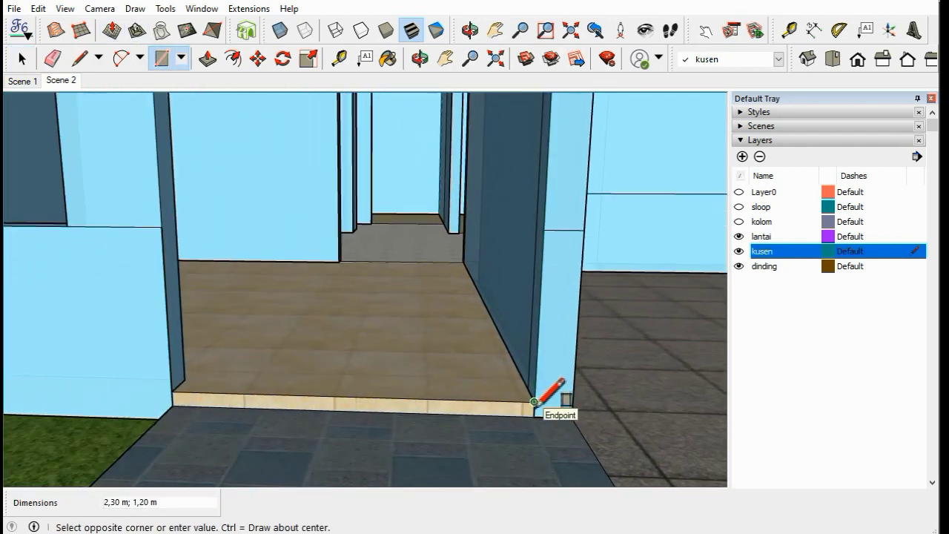
pyautogui.click(534, 402)
pyautogui.scroll(-2, 530, 370)
pyautogui.scroll(-3, 512, 356)
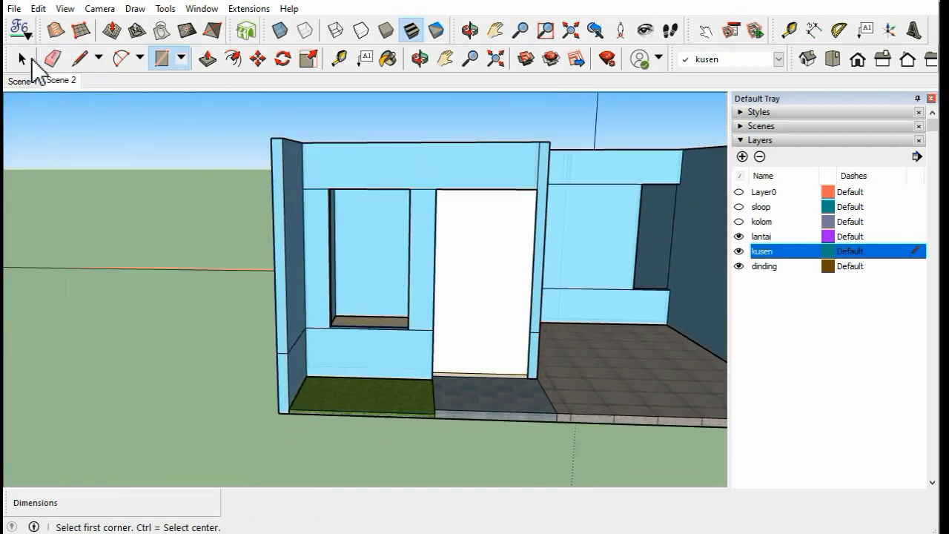
# Step: Select only the new door face and make it a group
pyautogui.click(21, 59)
pyautogui.tripleClick(479, 252)
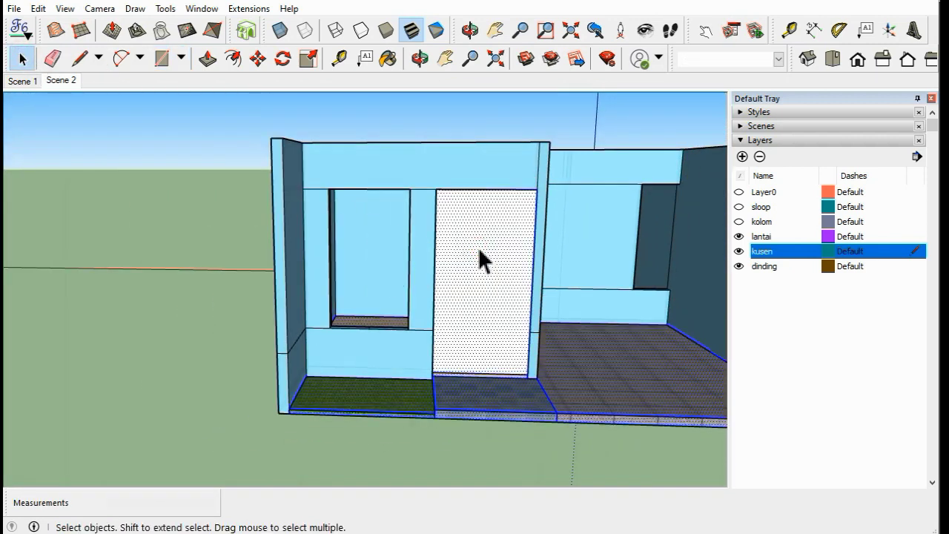
pyautogui.scroll(1, 478, 247)
pyautogui.click(478, 247)
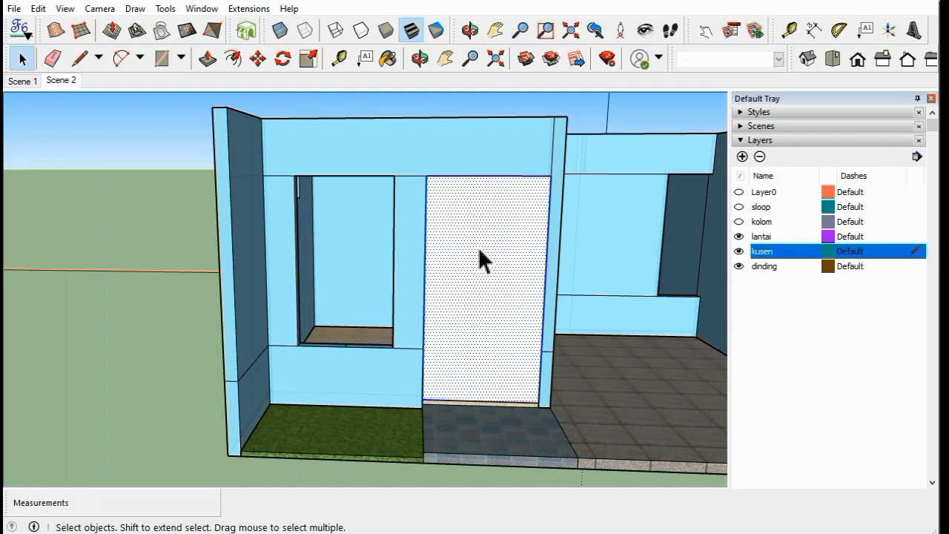
pyautogui.rightClick(478, 247)
pyautogui.click(545, 378)
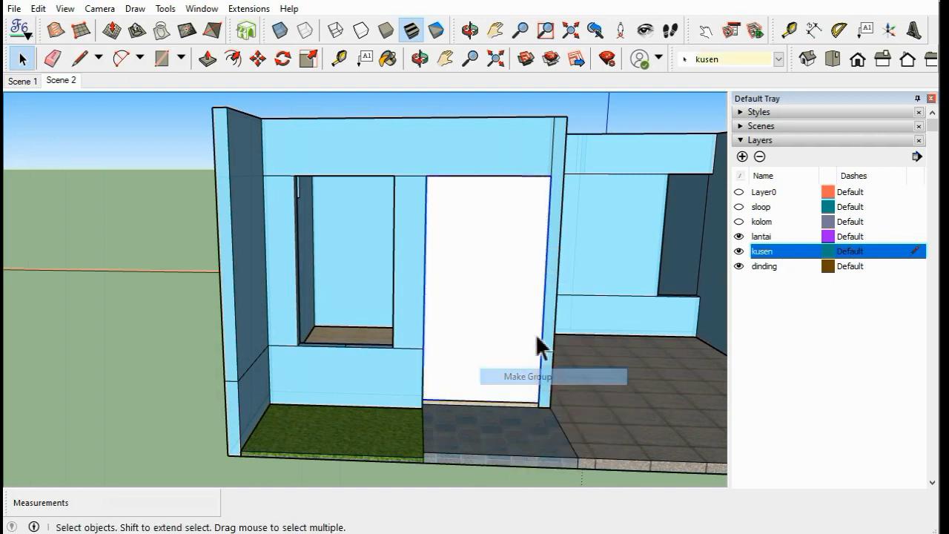
# Step: Open the door group for editing
pyautogui.moveTo(540, 347); pyautogui.dragTo(475, 267, button='middle')
pyautogui.doubleClick(474, 248)
pyautogui.scroll(1, 474, 252)
pyautogui.scroll(1, 475, 252)
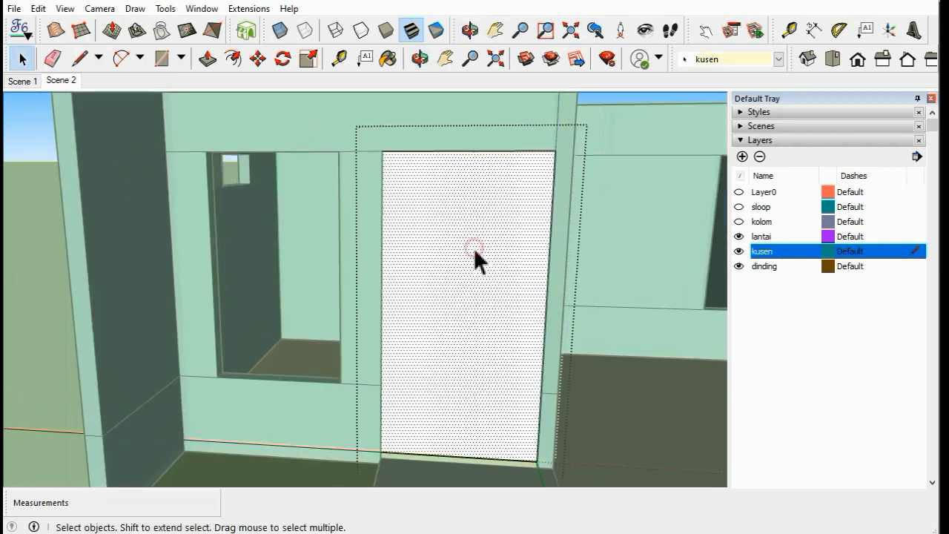
# Step: Offset the door face's edge inward about 0,08 m, creating an inner panel and frame strip
pyautogui.click(232, 59)
pyautogui.click(460, 270)
pyautogui.scroll(2, 411, 202)
pyautogui.scroll(1, 393, 169)
pyautogui.scroll(-1, 385, 149)
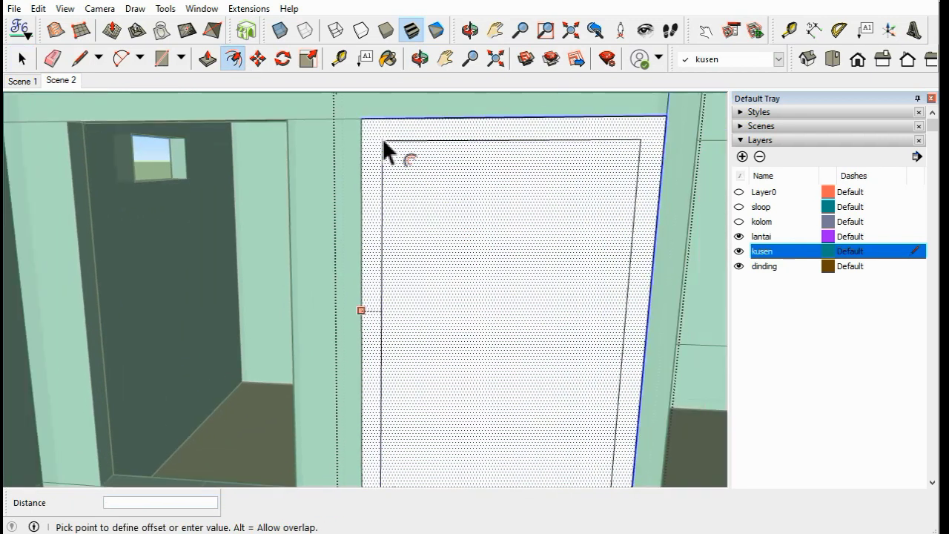
pyautogui.scroll(-1, 385, 150)
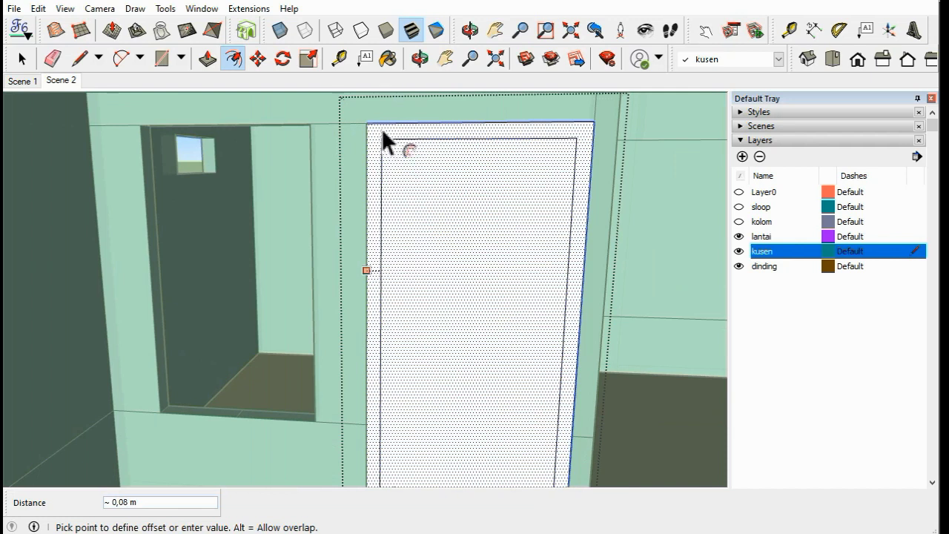
pyautogui.click(383, 133)
pyautogui.scroll(-3, 423, 170)
pyautogui.moveTo(423, 170)
pyautogui.mouseDown(button='middle')
pyautogui.moveTo(392, 141)
pyautogui.moveTo(403, 152)
pyautogui.mouseUp(button='middle')
pyautogui.scroll(1, 402, 162)
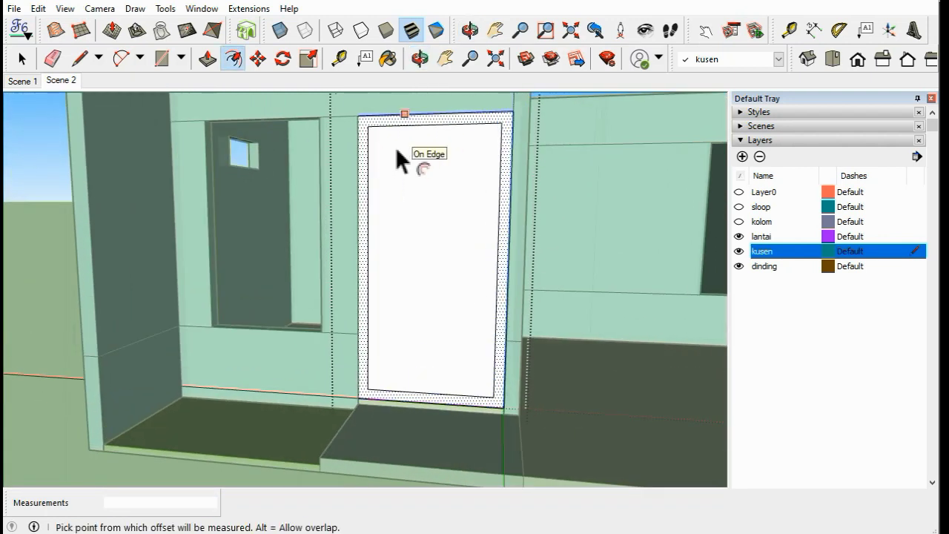
# Step: Start a line at the door's bottom corner, then cancel it
pyautogui.click(88, 60)
pyautogui.scroll(3, 366, 387)
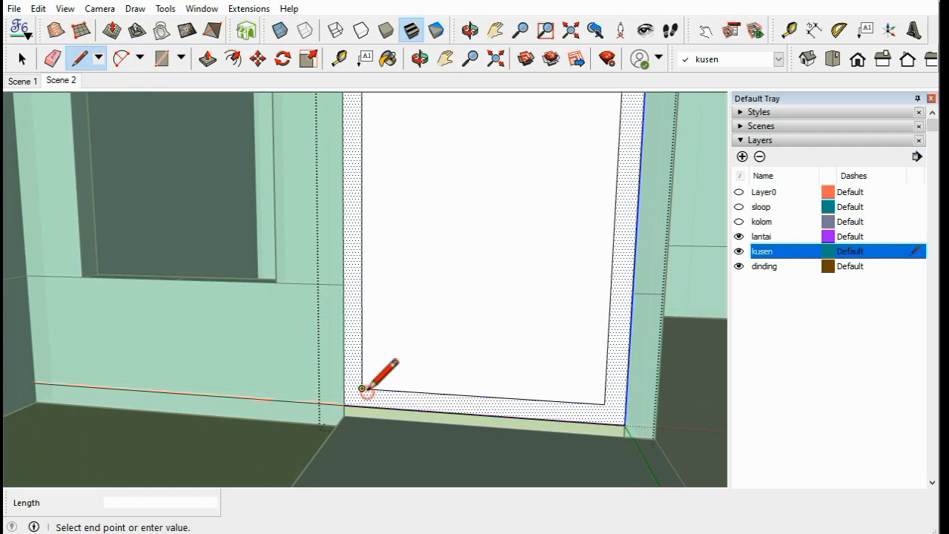
pyautogui.click(605, 404)
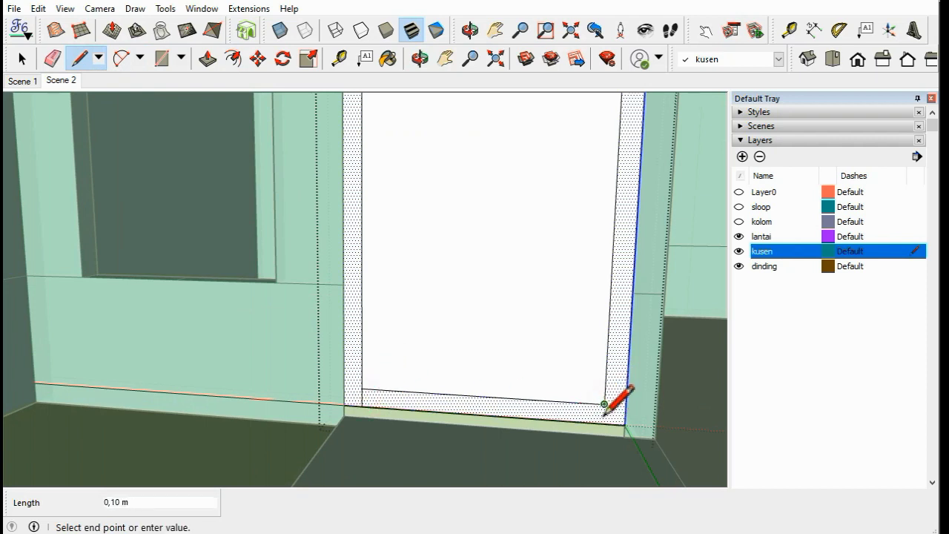
pyautogui.press('Escape')
pyautogui.scroll(-2, 620, 393)
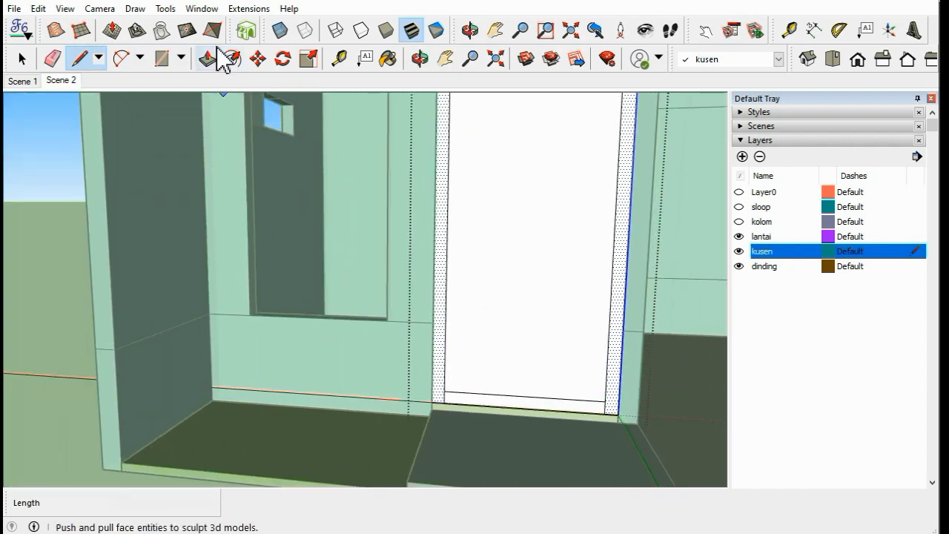
pyautogui.click(52, 58)
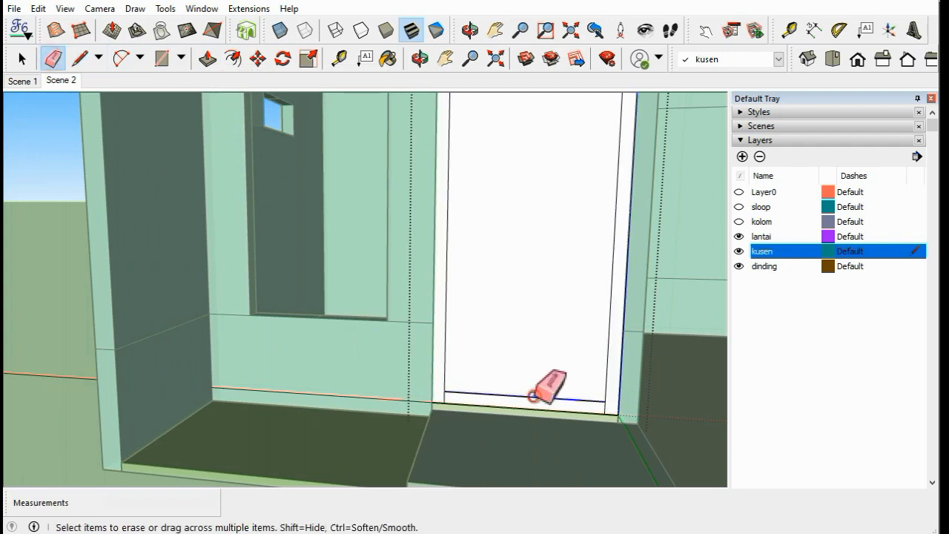
# Step: Erase the inner door panel, leaving only the frame strip
pyautogui.moveTo(528, 410); pyautogui.dragTo(341, 219, button='middle')
pyautogui.click(20, 58)
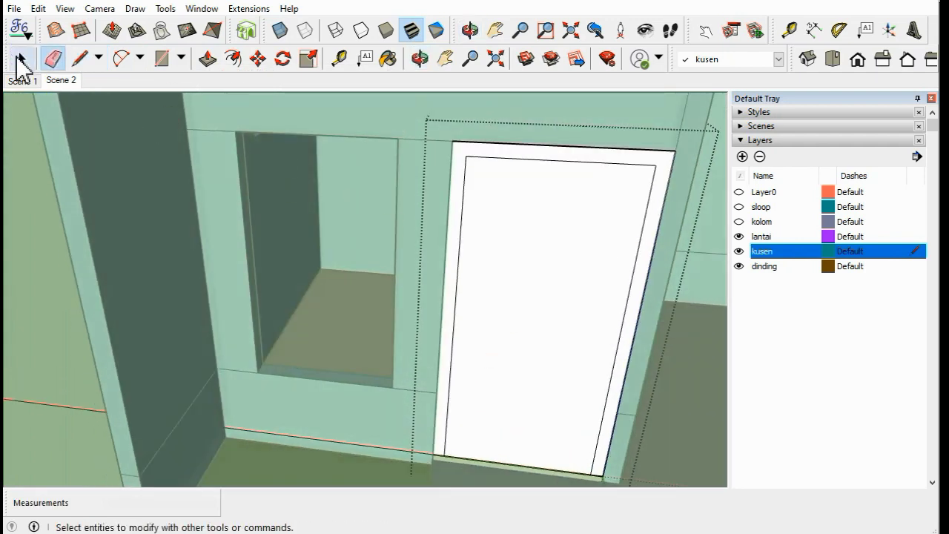
pyautogui.click(568, 285)
pyautogui.rightClick(567, 276)
pyautogui.click(593, 300)
# Step: Push/pull the door frame strip out 0,10 m
pyautogui.moveTo(608, 307)
pyautogui.mouseDown(button='middle')
pyautogui.moveTo(555, 254)
pyautogui.moveTo(563, 352)
pyautogui.moveTo(526, 337)
pyautogui.moveTo(519, 417)
pyautogui.mouseUp(button='middle')
pyautogui.click(545, 413)
pyautogui.scroll(1, 547, 419)
pyautogui.scroll(-2, 547, 416)
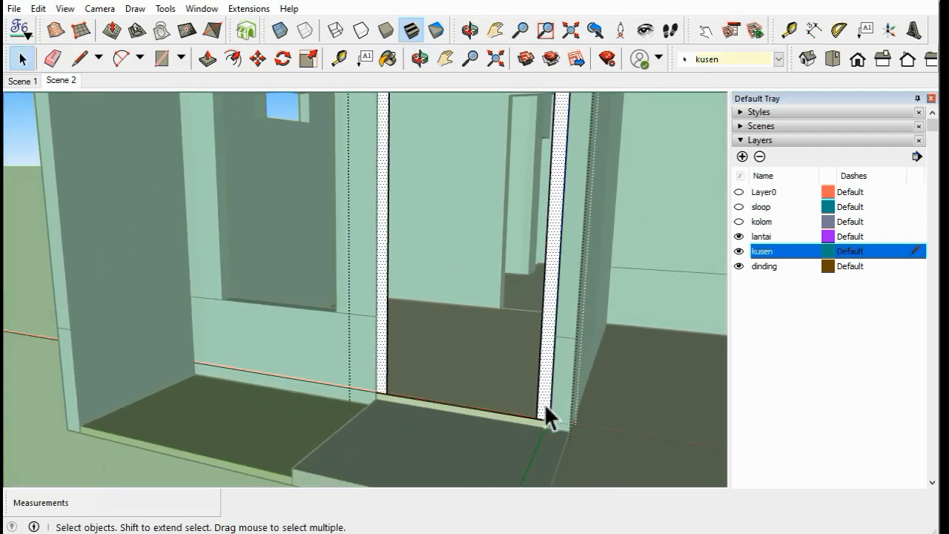
pyautogui.scroll(-2, 552, 400)
pyautogui.scroll(-1, 555, 393)
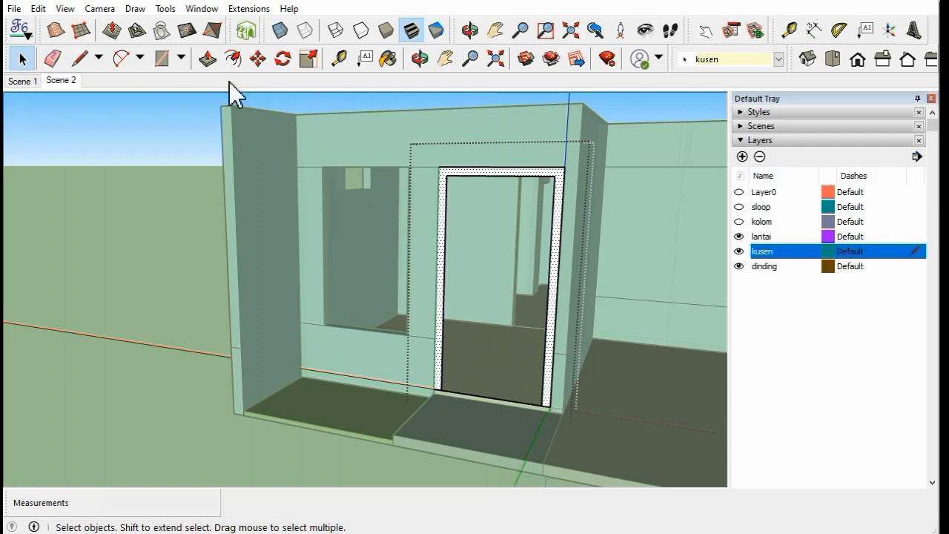
pyautogui.click(208, 58)
pyautogui.scroll(1, 412, 169)
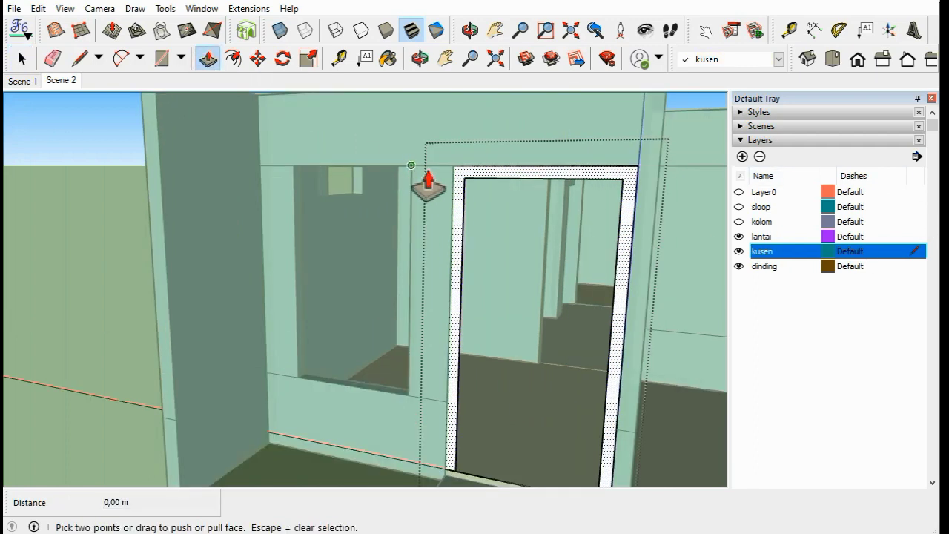
pyautogui.moveTo(414, 169); pyautogui.dragTo(434, 197, button='middle')
pyautogui.scroll(-1, 304, 258)
pyautogui.scroll(3, 275, 212)
pyautogui.moveTo(277, 199); pyautogui.dragTo(312, 199)
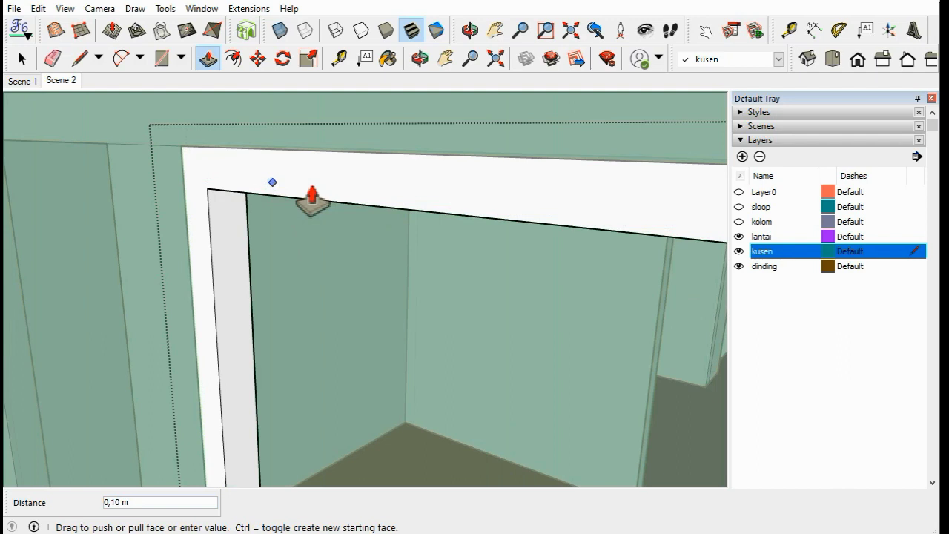
# Step: Orbit around to view the finished extruded door frame
pyautogui.moveTo(312, 200); pyautogui.dragTo(307, 201)
pyautogui.scroll(-2, 305, 203)
pyautogui.moveTo(303, 205)
pyautogui.mouseDown(button='middle')
pyautogui.moveTo(307, 191)
pyautogui.moveTo(362, 195)
pyautogui.mouseUp(button='middle')
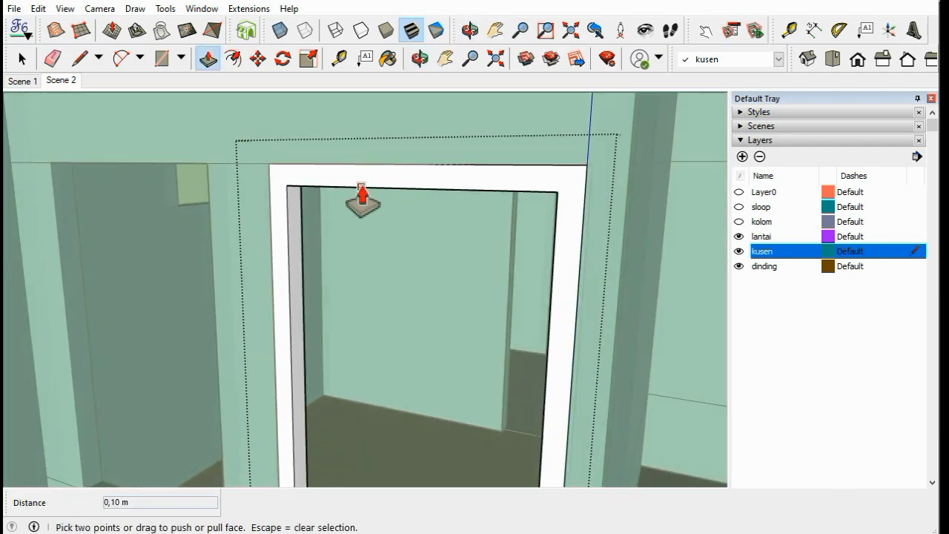
pyautogui.scroll(-3, 361, 194)
pyautogui.click(22, 58)
# Step: Orbit and zoom toward the door opening from inside the room
pyautogui.moveTo(409, 232); pyautogui.dragTo(552, 141, button='middle')
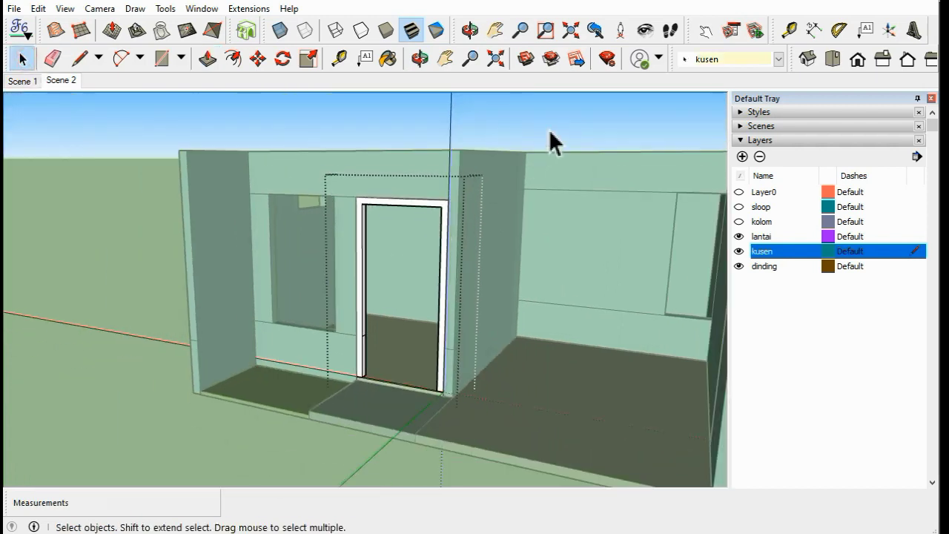
pyautogui.scroll(2, 437, 205)
pyautogui.moveTo(408, 204)
pyautogui.mouseDown(button='middle')
pyautogui.moveTo(529, 226)
pyautogui.moveTo(627, 178)
pyautogui.moveTo(704, 312)
pyautogui.moveTo(567, 322)
pyautogui.moveTo(625, 335)
pyautogui.moveTo(452, 224)
pyautogui.moveTo(506, 235)
pyautogui.mouseUp(button='middle')
pyautogui.scroll(3, 555, 235)
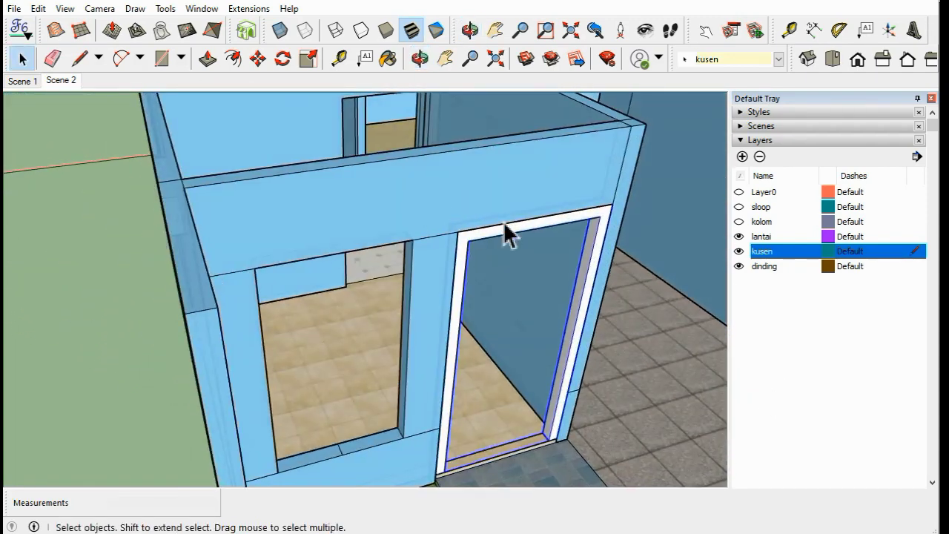
# Step: With the Move tool, pick the wall corner beside the door frame and zoom in
pyautogui.click(258, 58)
pyautogui.moveTo(519, 143)
pyautogui.mouseDown(button='middle')
pyautogui.moveTo(651, 121)
pyautogui.moveTo(427, 158)
pyautogui.moveTo(509, 153)
pyautogui.moveTo(181, 233)
pyautogui.mouseUp(button='middle')
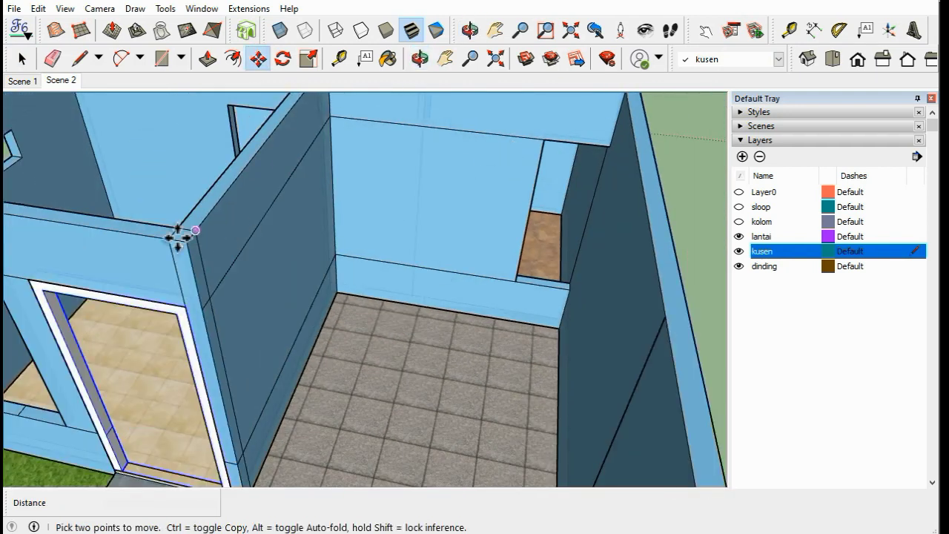
pyautogui.scroll(2, 186, 235)
pyautogui.click(193, 237)
pyautogui.scroll(1, 192, 237)
pyautogui.scroll(1, 194, 237)
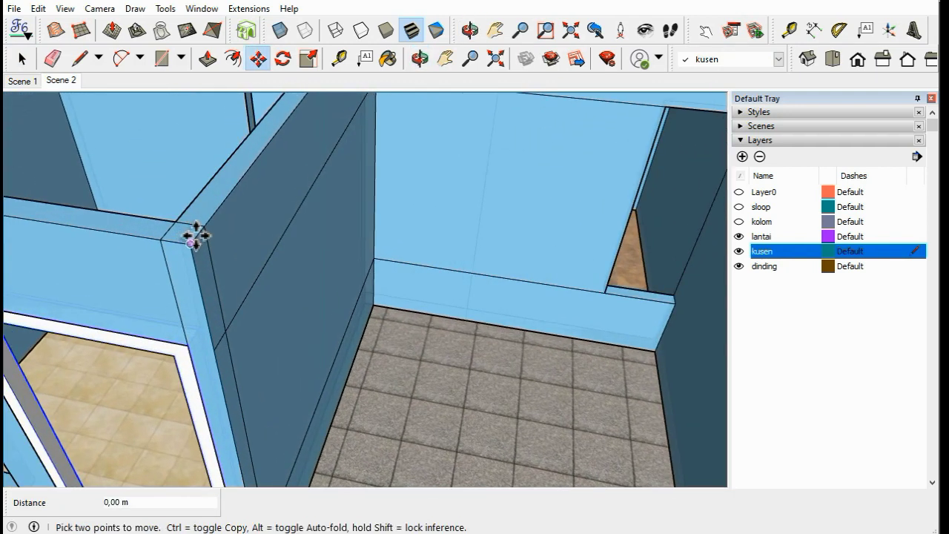
pyautogui.scroll(1, 194, 238)
pyautogui.scroll(1, 195, 238)
pyautogui.scroll(1, 194, 237)
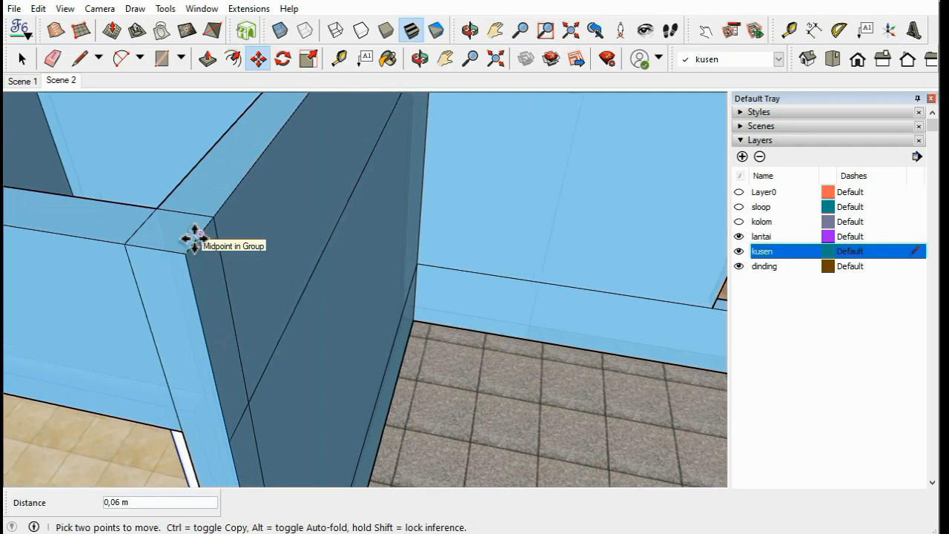
pyautogui.scroll(1, 195, 238)
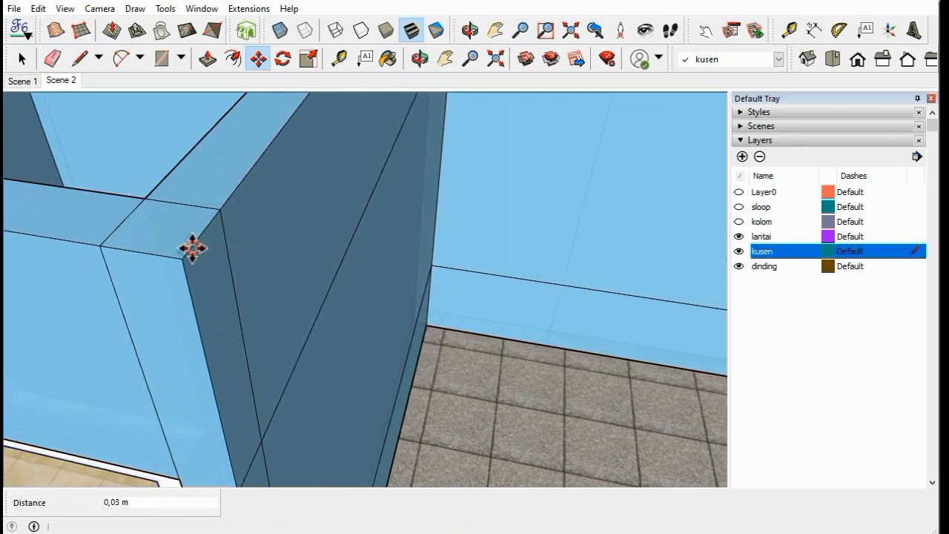
pyautogui.scroll(-4, 385, 250)
# Step: Orbit back onto the door frame and clear the selection
pyautogui.moveTo(394, 250)
pyautogui.mouseDown(button='middle')
pyautogui.moveTo(324, 250)
pyautogui.moveTo(338, 246)
pyautogui.mouseUp(button='middle')
pyautogui.scroll(2, 240, 444)
pyautogui.moveTo(239, 445); pyautogui.dragTo(201, 264, button='middle')
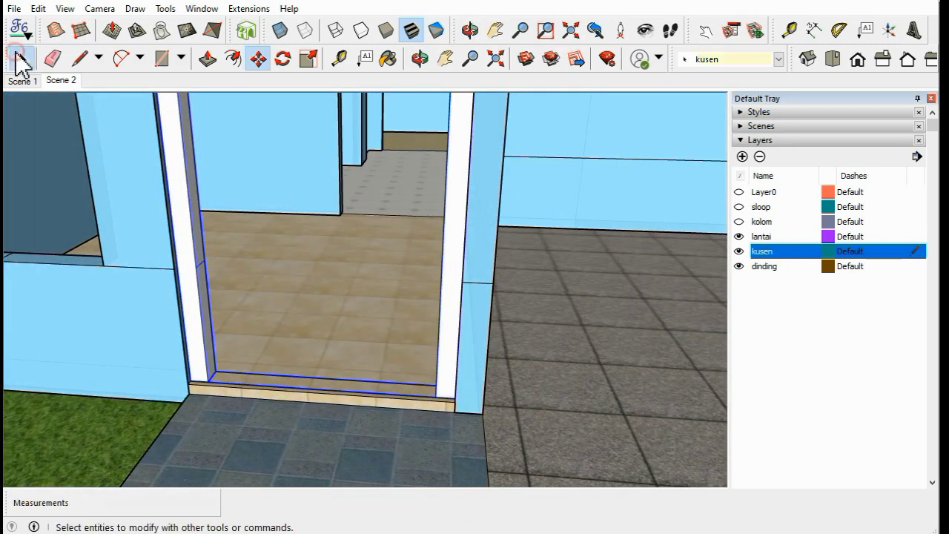
pyautogui.click(19, 59)
pyautogui.scroll(-2, 447, 322)
pyautogui.scroll(-2, 401, 335)
pyautogui.click(53, 258)
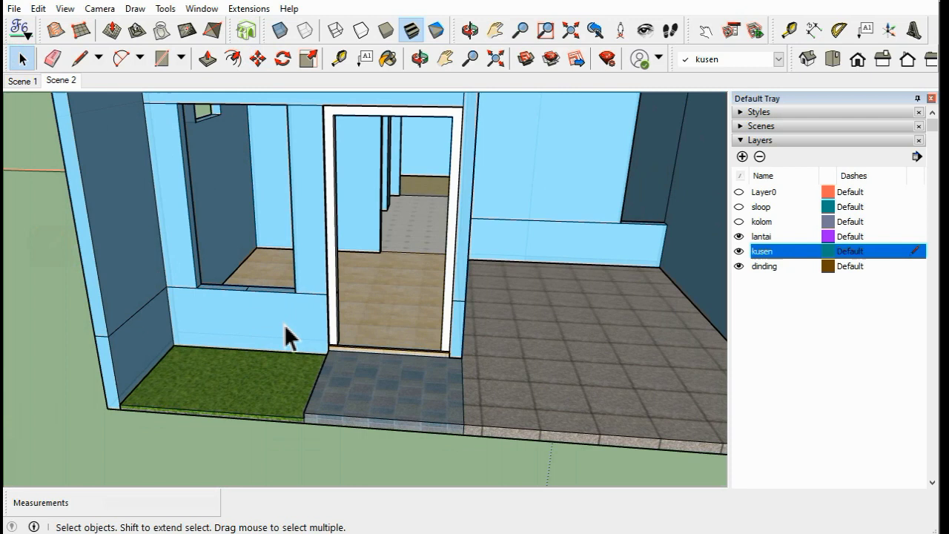
pyautogui.scroll(2, 445, 371)
# Step: Reopen the door frame group, then click outside to close its editing
pyautogui.moveTo(445, 371)
pyautogui.mouseDown(button='middle')
pyautogui.moveTo(504, 407)
pyautogui.moveTo(528, 324)
pyautogui.moveTo(510, 300)
pyautogui.mouseUp(button='middle')
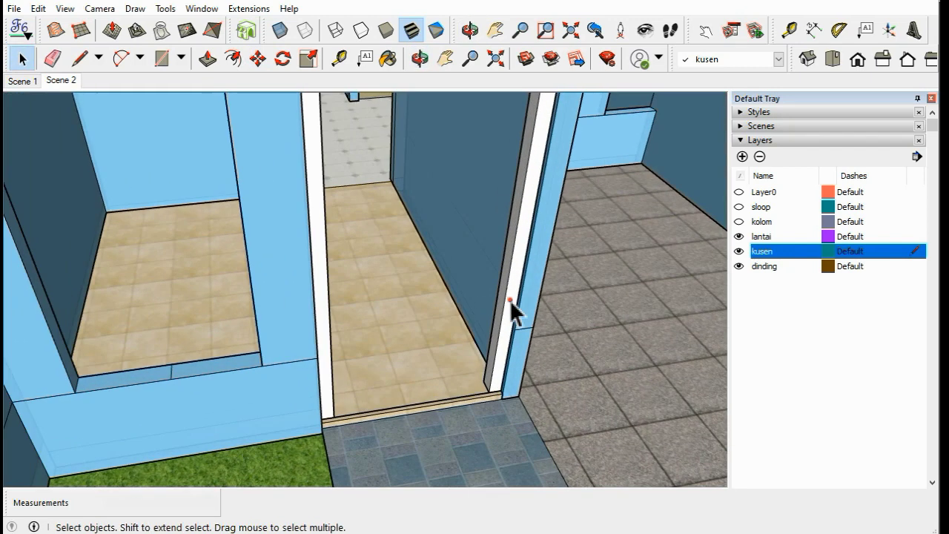
pyautogui.doubleClick(509, 299)
pyautogui.scroll(-1, 509, 300)
pyautogui.scroll(-1, 509, 300)
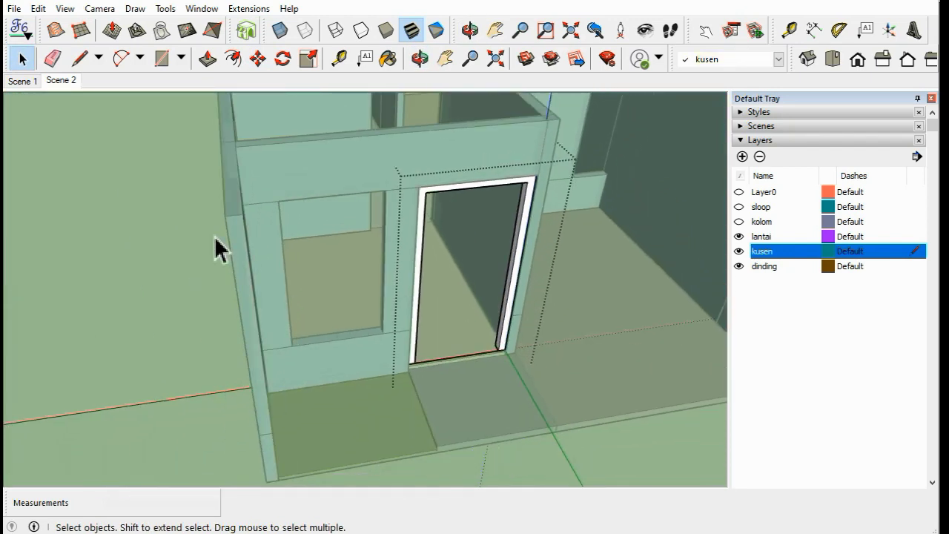
pyautogui.click(178, 214)
# Step: Select and deselect the door frame, then orbit the doorway leftward in view
pyautogui.moveTo(483, 239)
pyautogui.mouseDown(button='middle')
pyautogui.moveTo(559, 249)
pyautogui.moveTo(562, 263)
pyautogui.moveTo(493, 231)
pyautogui.moveTo(501, 248)
pyautogui.mouseUp(button='middle')
pyautogui.click(560, 265)
pyautogui.click(71, 148)
pyautogui.moveTo(122, 163)
pyautogui.mouseDown(button='middle')
pyautogui.moveTo(250, 197)
pyautogui.moveTo(252, 171)
pyautogui.mouseUp(button='middle')
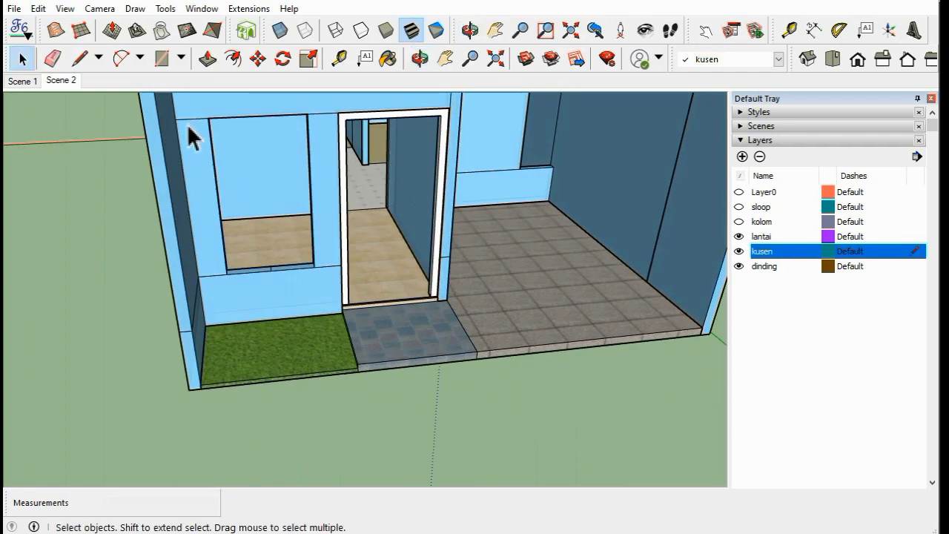
# Step: Draw a rectangle filling the left window opening
pyautogui.click(161, 58)
pyautogui.click(208, 116)
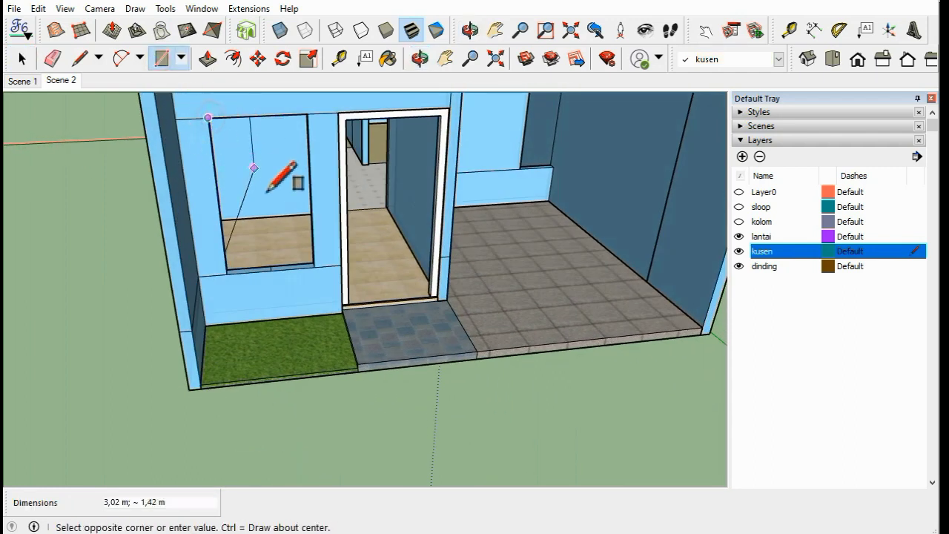
pyautogui.scroll(2, 319, 271)
pyautogui.click(319, 278)
pyautogui.scroll(-3, 334, 322)
pyautogui.click(22, 59)
# Step: Select the new window face and make it a group
pyautogui.click(80, 59)
pyautogui.scroll(2, 299, 294)
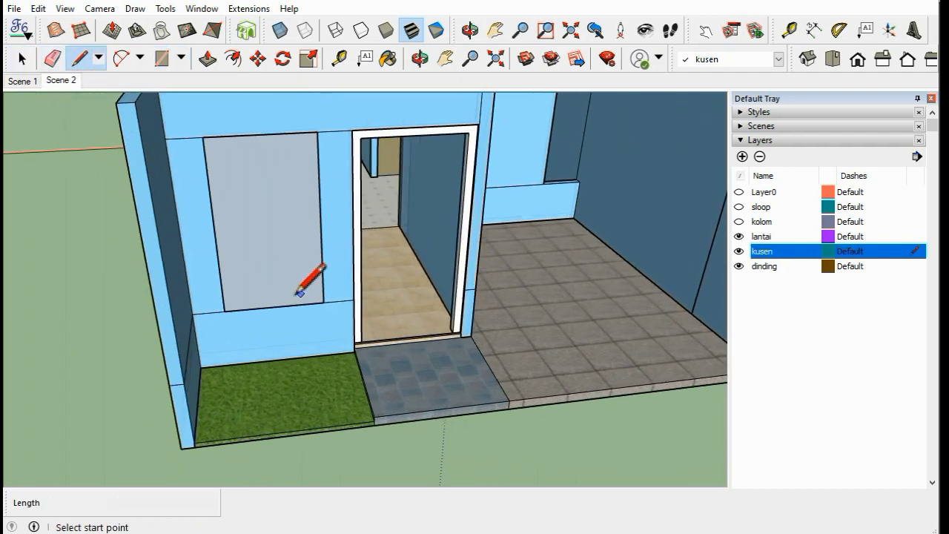
pyautogui.click(21, 59)
pyautogui.click(239, 201)
pyautogui.scroll(2, 241, 200)
pyautogui.rightClick(252, 175)
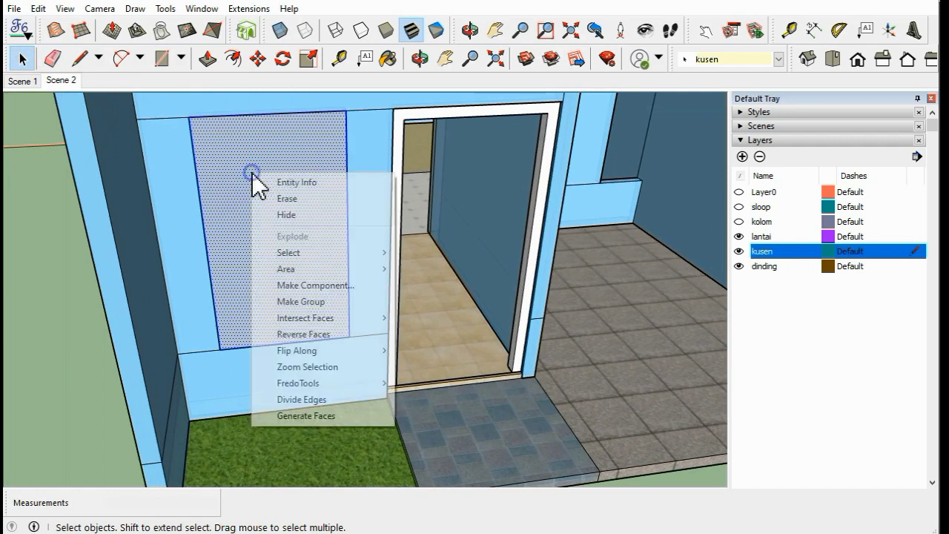
pyautogui.click(308, 301)
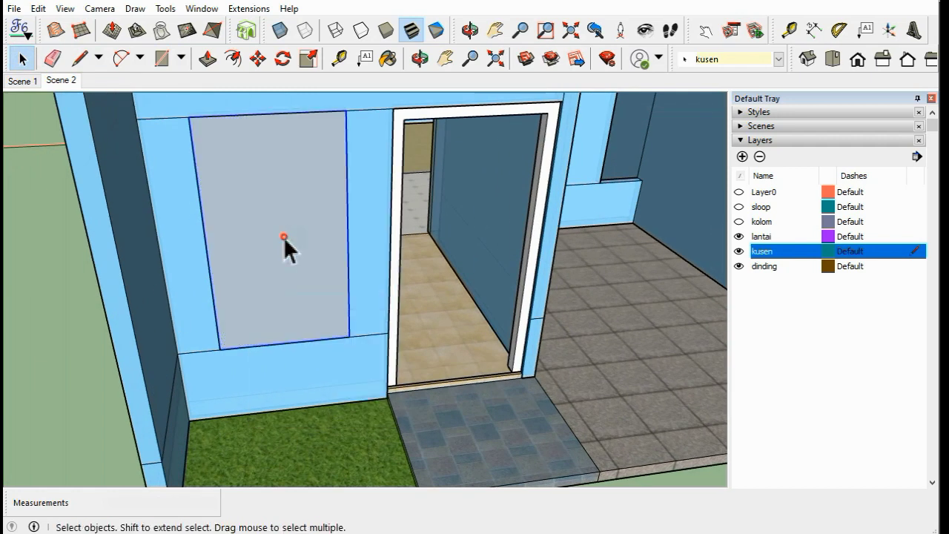
# Step: Inside the window group, draw a vertical midline splitting the face into two panels
pyautogui.doubleClick(284, 237)
pyautogui.click(78, 59)
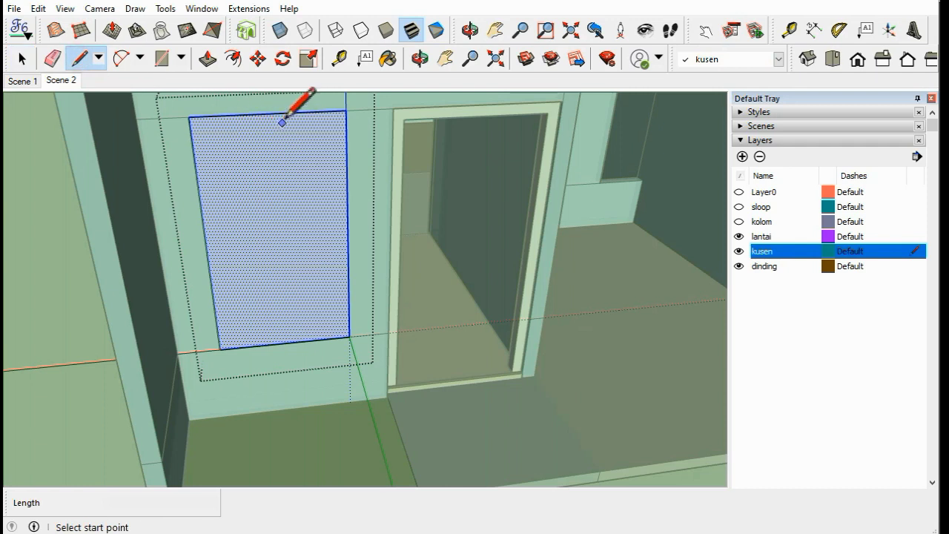
pyautogui.click(269, 114)
pyautogui.click(286, 343)
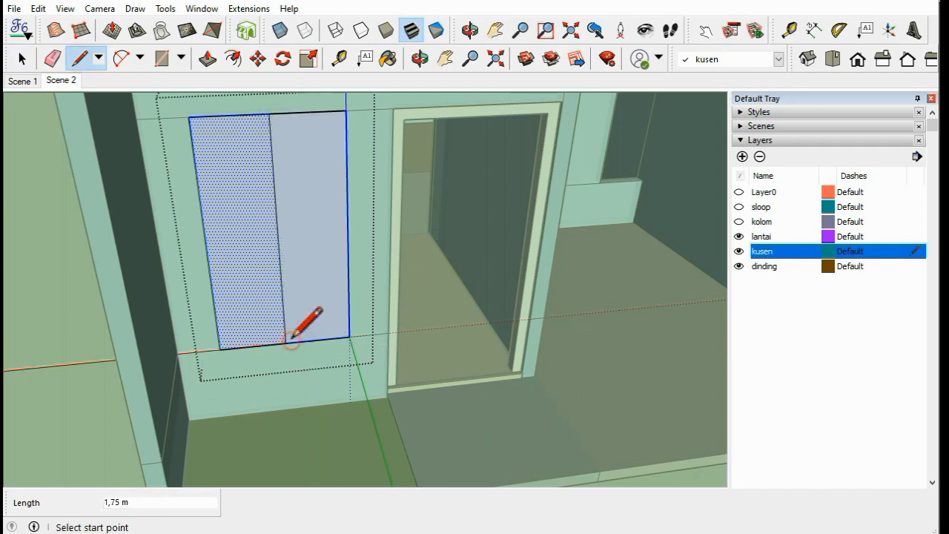
pyautogui.moveTo(289, 337); pyautogui.dragTo(319, 353, button='middle')
pyautogui.scroll(2, 387, 113)
# Step: Draw a horizontal line from the right edge to the left edge, splitting off a top strip
pyautogui.click(377, 128)
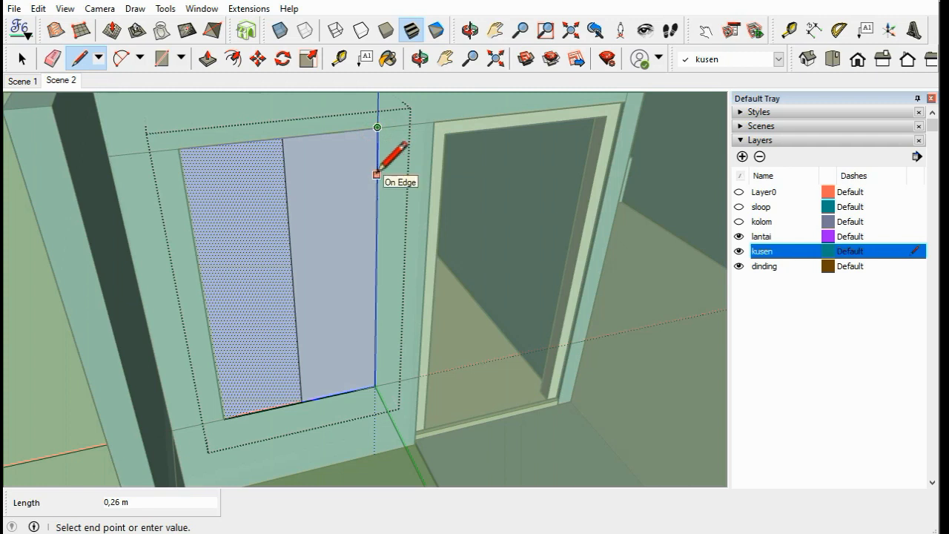
pyautogui.scroll(1, 376, 175)
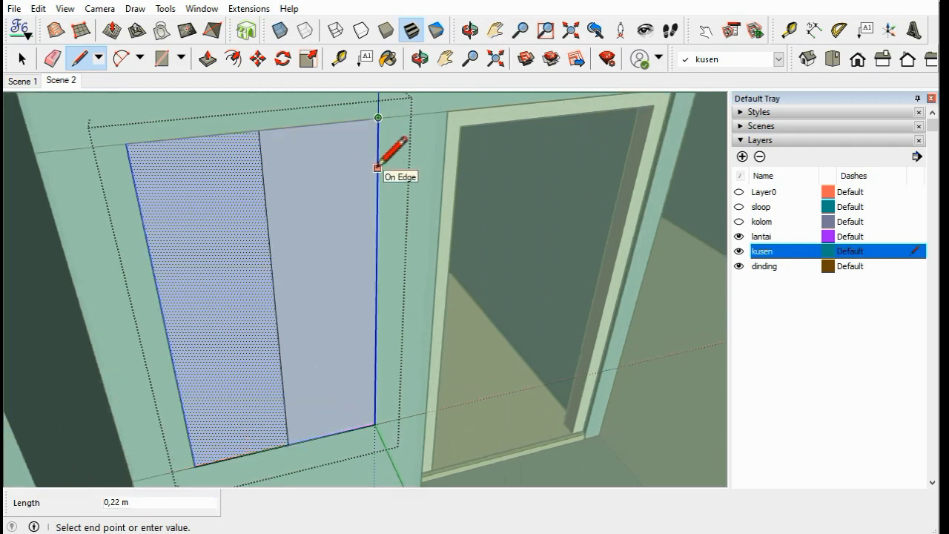
pyautogui.click(377, 175)
pyautogui.scroll(-2, 381, 164)
pyautogui.click(371, 175)
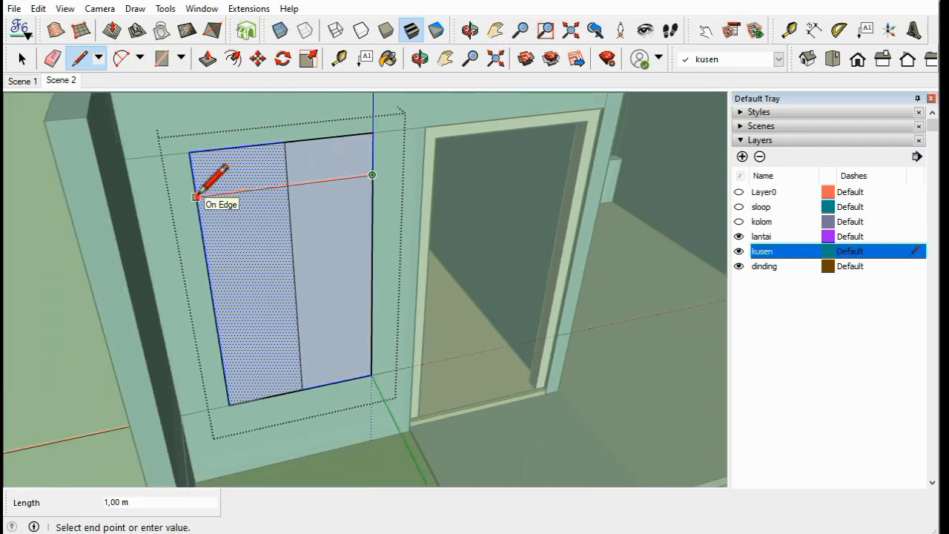
pyautogui.click(195, 196)
pyautogui.scroll(-1, 264, 189)
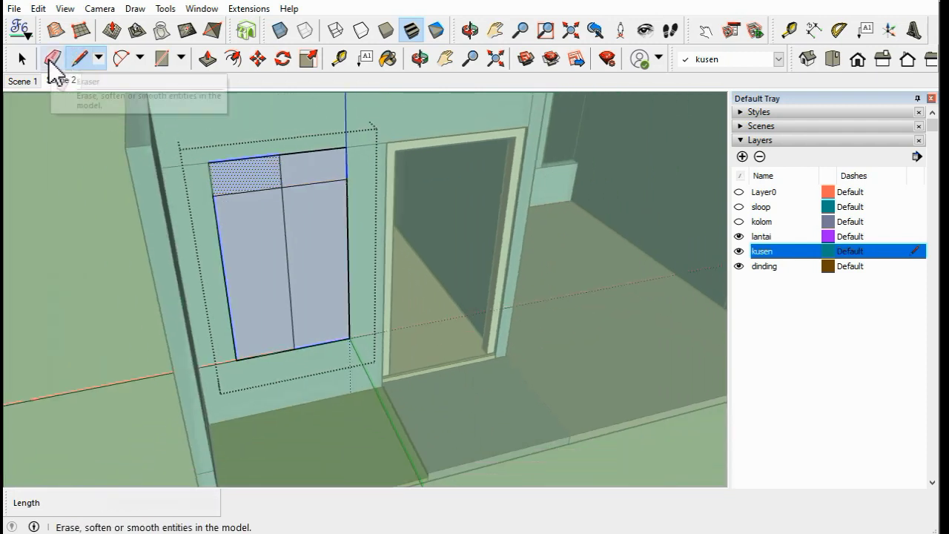
pyautogui.click(52, 58)
pyautogui.moveTo(279, 172)
pyautogui.mouseDown(button='middle')
pyautogui.moveTo(255, 157)
pyautogui.moveTo(304, 141)
pyautogui.mouseUp(button='middle')
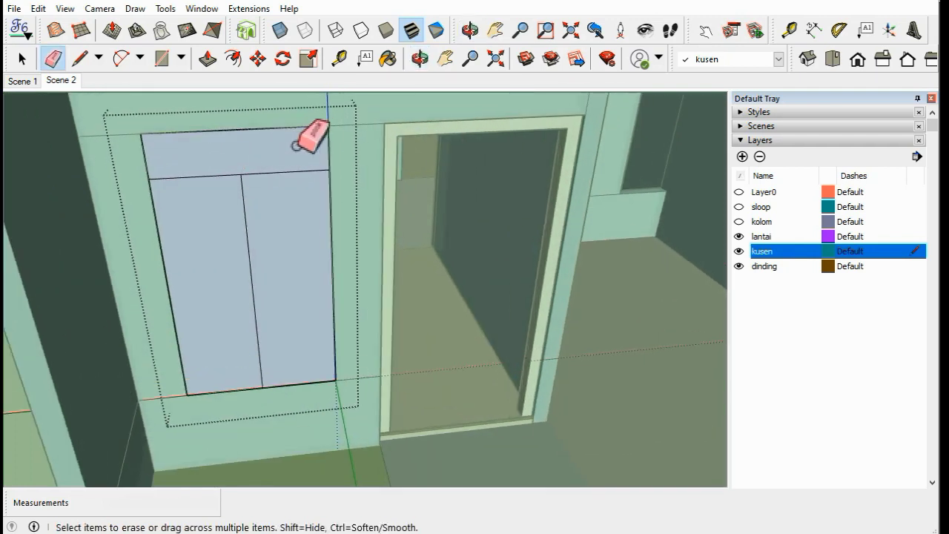
# Step: Offset inset outlines inside the right and left door panels
pyautogui.click(232, 57)
pyautogui.scroll(2, 278, 207)
pyautogui.scroll(1, 280, 218)
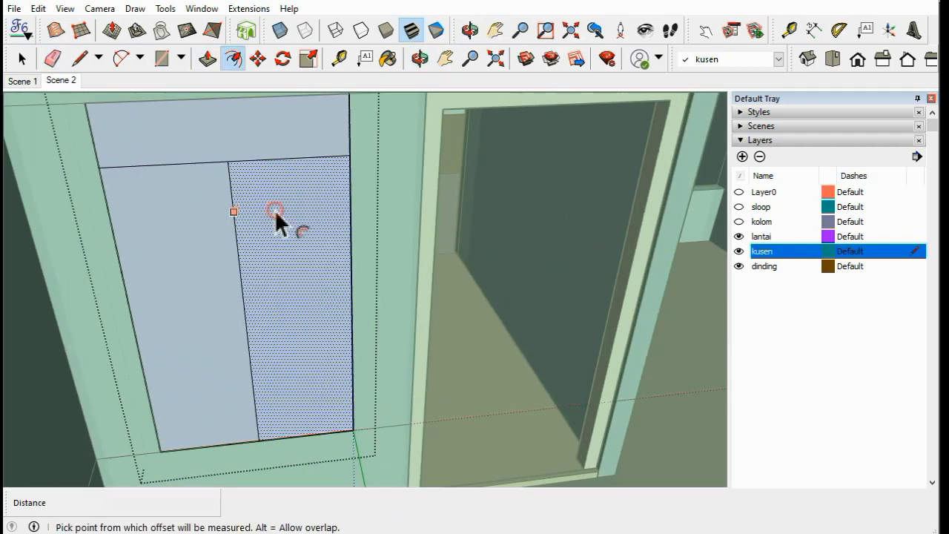
pyautogui.click(277, 220)
pyautogui.scroll(2, 254, 197)
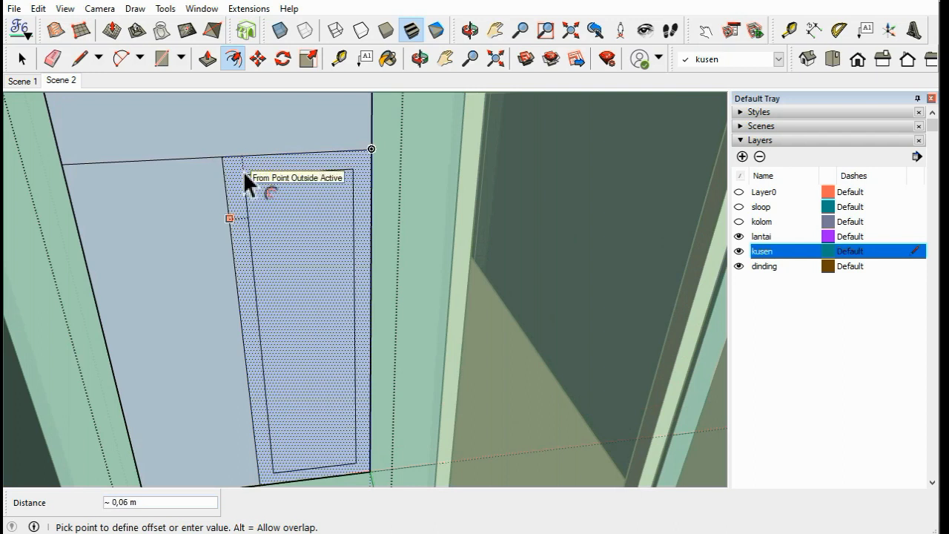
pyautogui.click(244, 182)
pyautogui.doubleClick(183, 210)
pyautogui.scroll(-2, 223, 178)
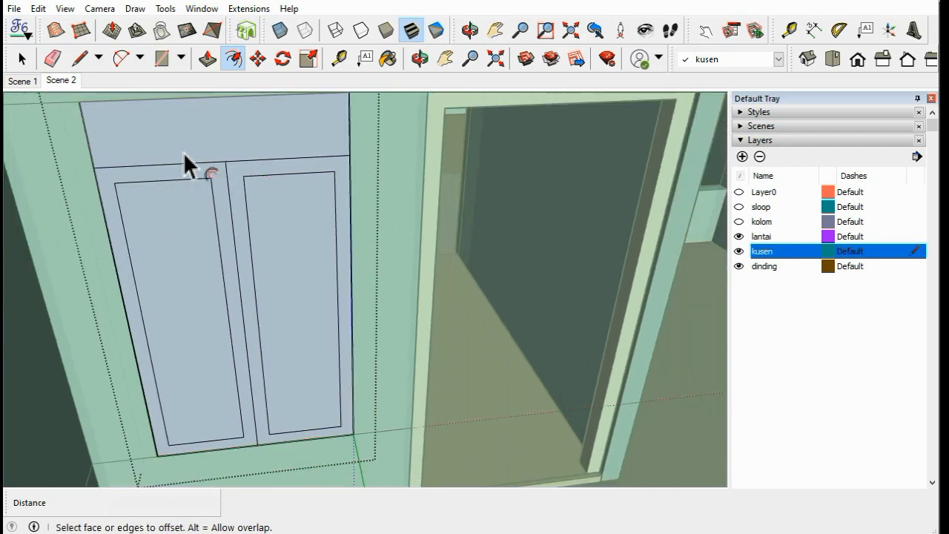
# Step: Draw a vertical centre line from the door top to the door bottom
pyautogui.click(80, 59)
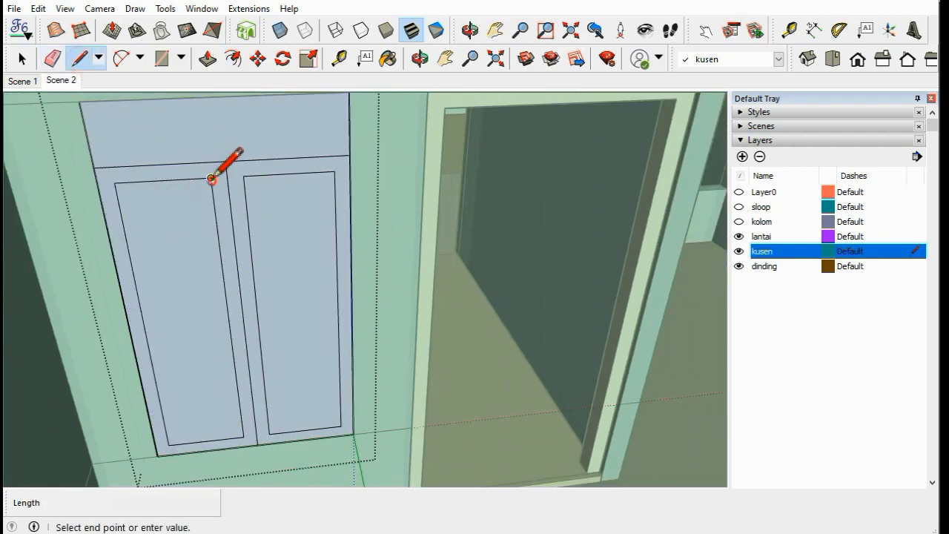
pyautogui.click(254, 172)
pyautogui.click(243, 436)
pyautogui.press('Escape')
pyautogui.scroll(2, 292, 349)
pyautogui.scroll(2, 267, 415)
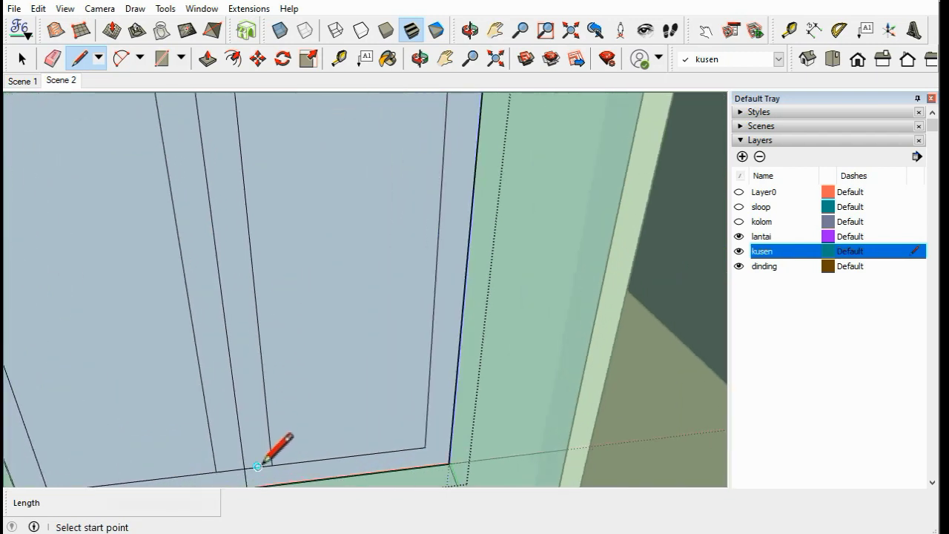
pyautogui.scroll(-3, 263, 371)
pyautogui.scroll(3, 250, 166)
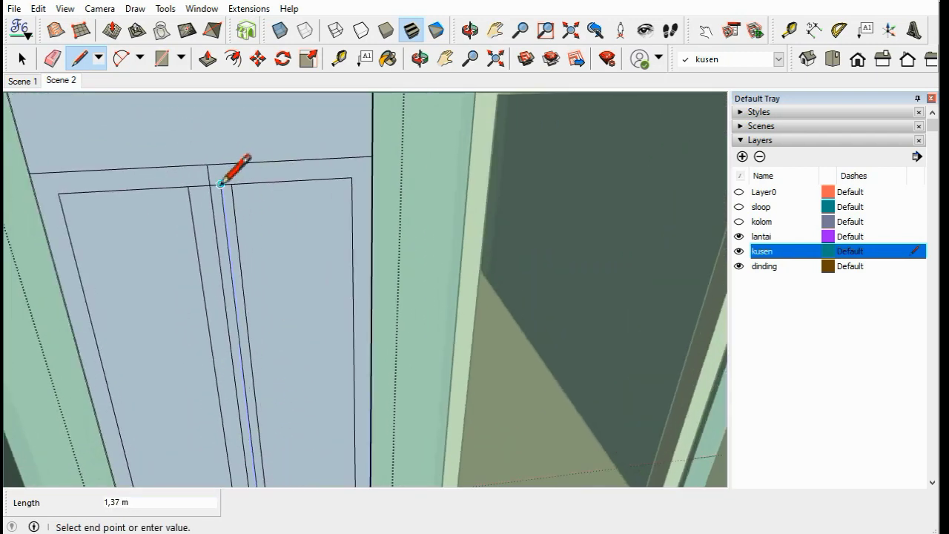
pyautogui.scroll(1, 222, 187)
pyautogui.click(204, 184)
pyautogui.scroll(-3, 223, 222)
pyautogui.scroll(3, 244, 398)
pyautogui.click(244, 397)
pyautogui.scroll(-2, 293, 313)
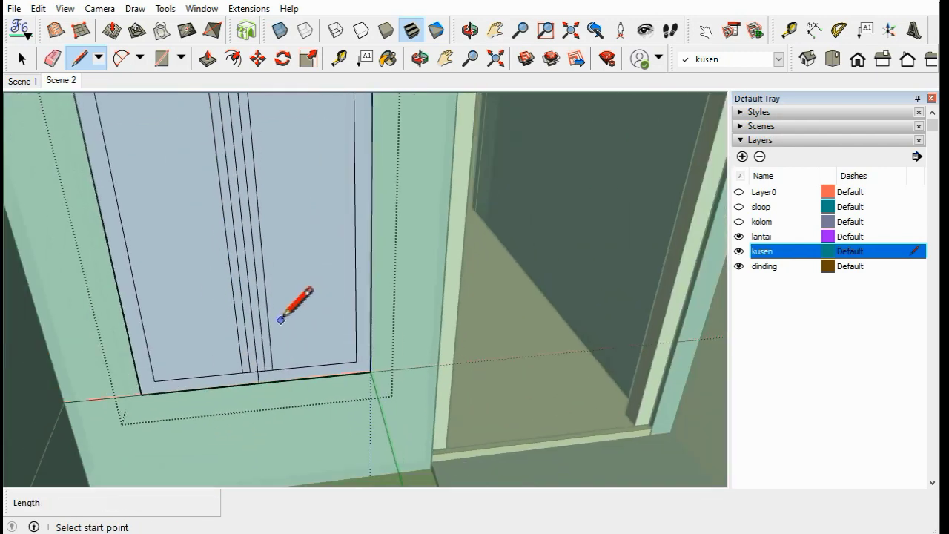
pyautogui.scroll(-2, 293, 307)
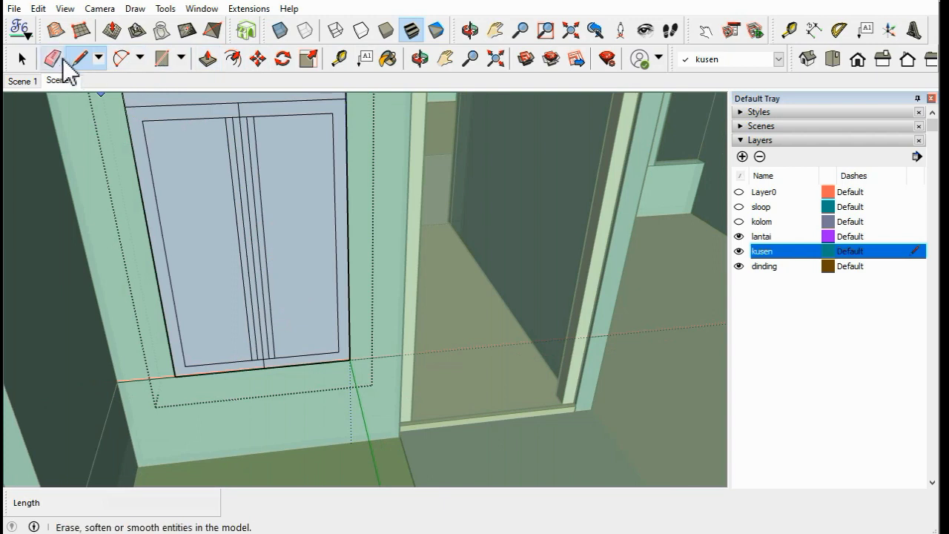
# Step: Erase the extra doubled vertical lines of the centre divider
pyautogui.click(53, 58)
pyautogui.scroll(2, 259, 119)
pyautogui.moveTo(252, 125); pyautogui.dragTo(222, 142)
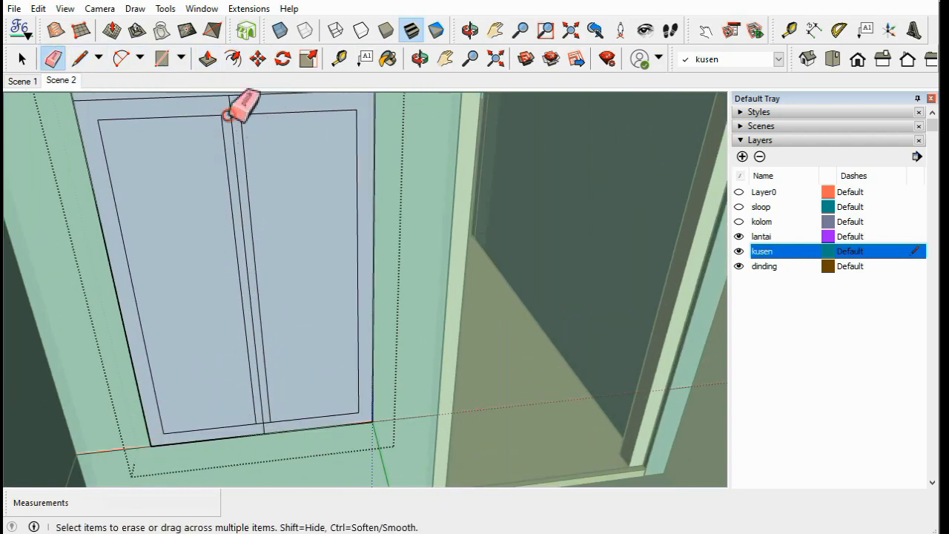
pyautogui.click(231, 117)
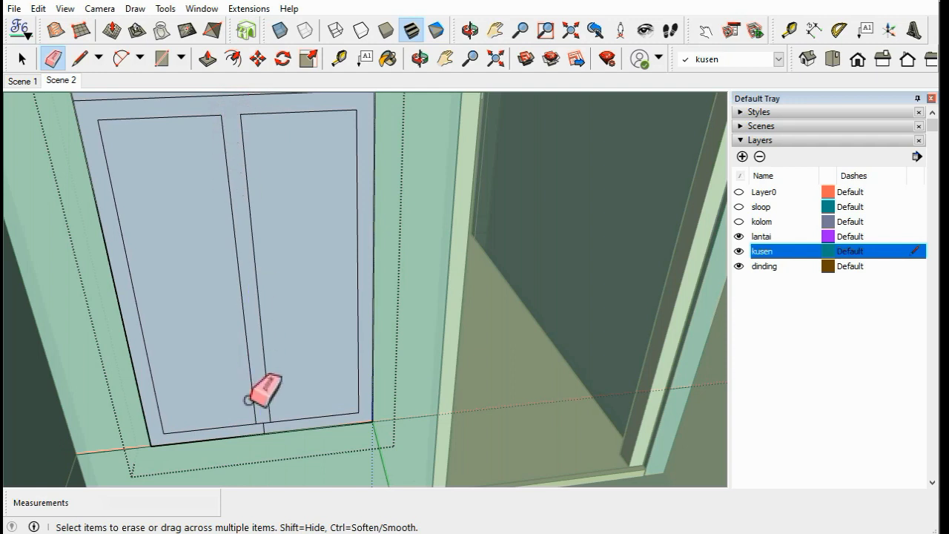
pyautogui.scroll(-3, 282, 400)
pyautogui.moveTo(303, 373)
pyautogui.mouseDown(button='middle')
pyautogui.moveTo(307, 322)
pyautogui.moveTo(148, 135)
pyautogui.mouseUp(button='middle')
# Step: Erase the left and right door panel faces to open the frame
pyautogui.click(22, 60)
pyautogui.click(289, 269)
pyautogui.rightClick(288, 261)
pyautogui.click(324, 287)
pyautogui.click(343, 244)
pyautogui.rightClick(344, 239)
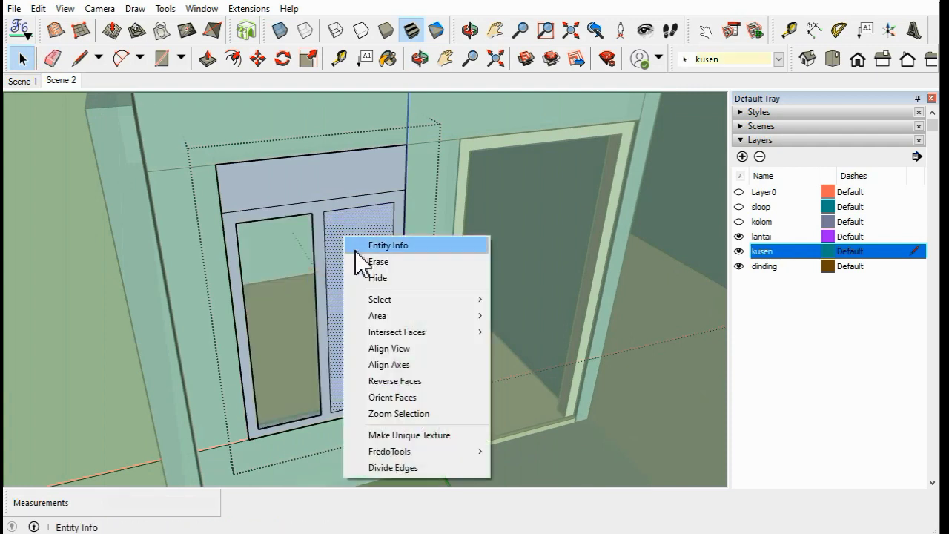
pyautogui.click(356, 260)
pyautogui.click(336, 191)
pyautogui.moveTo(336, 191); pyautogui.dragTo(299, 198, button='middle')
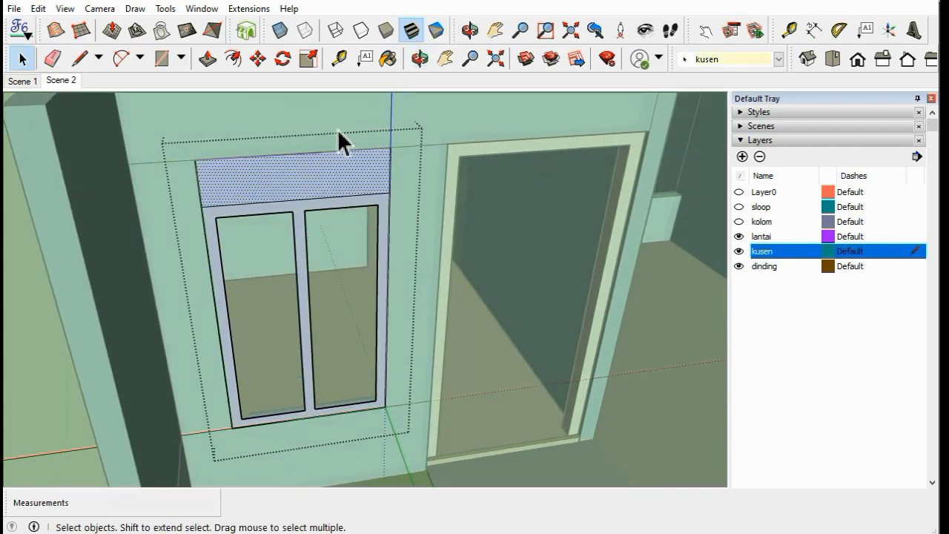
# Step: Inset a smaller rectangle inside the top transom face with Offset
pyautogui.click(79, 59)
pyautogui.scroll(2, 226, 199)
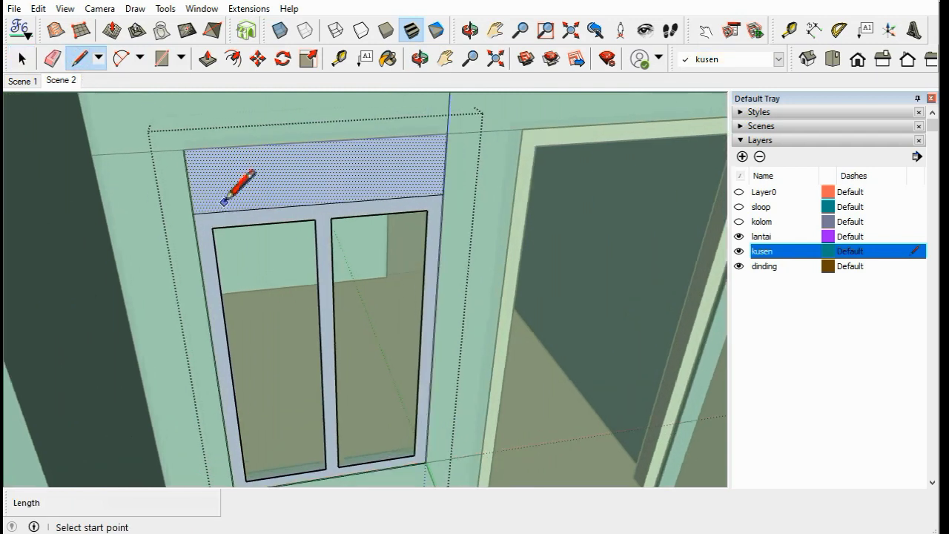
pyautogui.click(233, 59)
pyautogui.click(299, 176)
pyautogui.scroll(1, 294, 176)
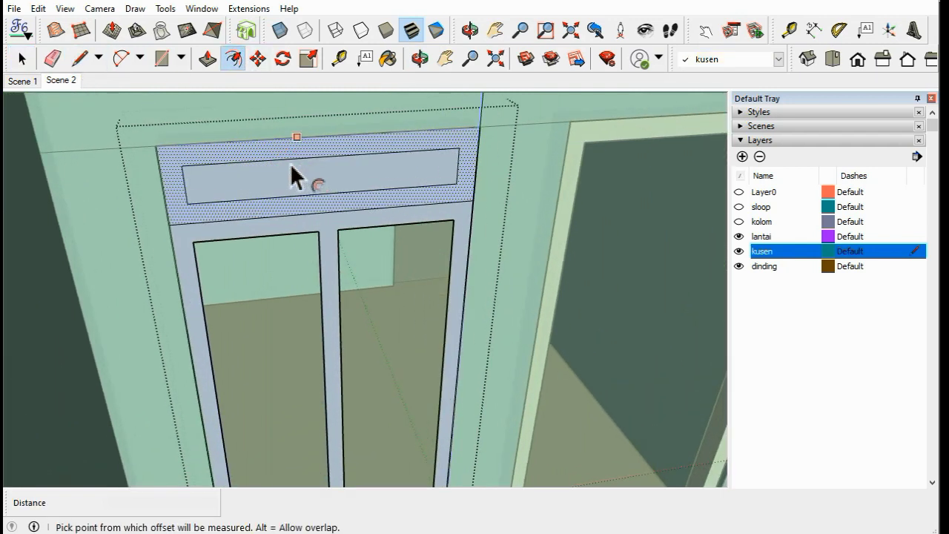
# Step: Tidy the transom by erasing the crossing line and leftover edge stub
pyautogui.click(79, 60)
pyautogui.click(187, 203)
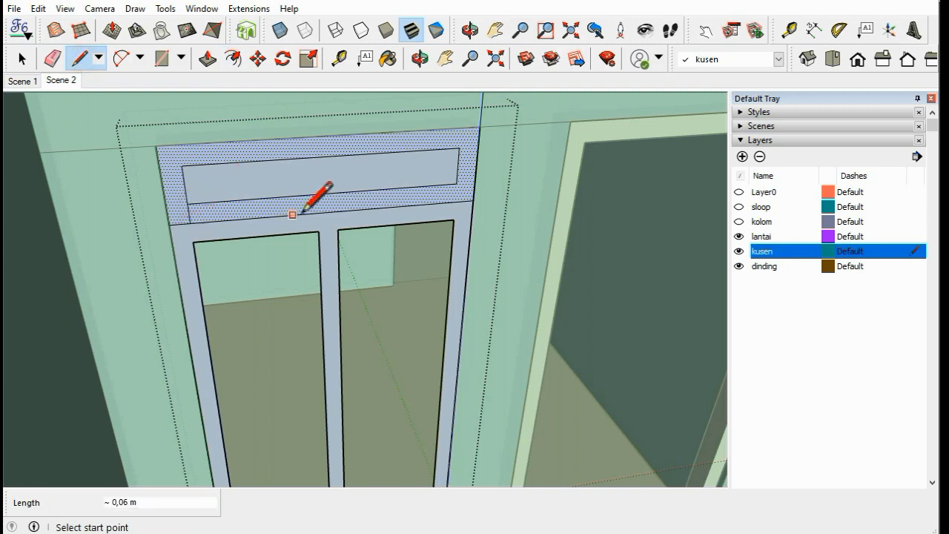
pyautogui.scroll(1, 302, 211)
pyautogui.click(488, 178)
pyautogui.click(489, 199)
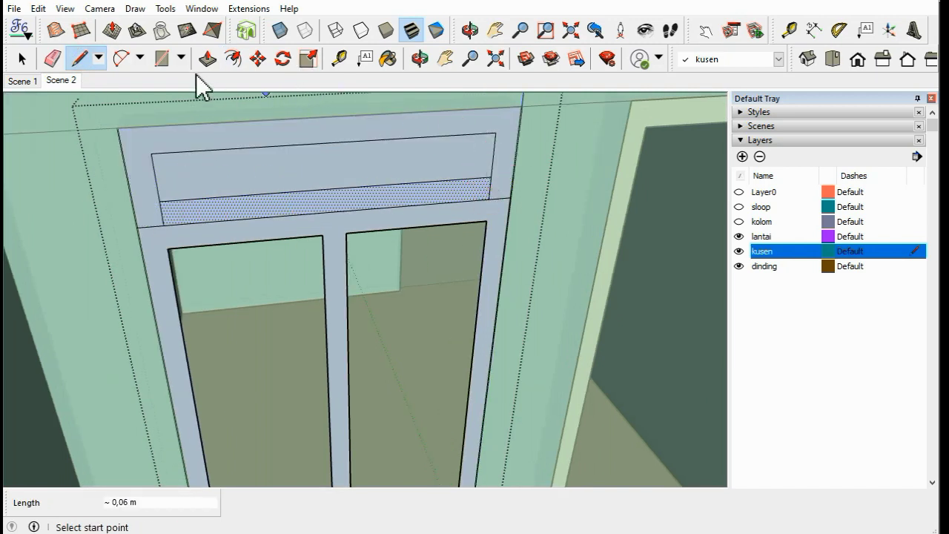
pyautogui.click(52, 59)
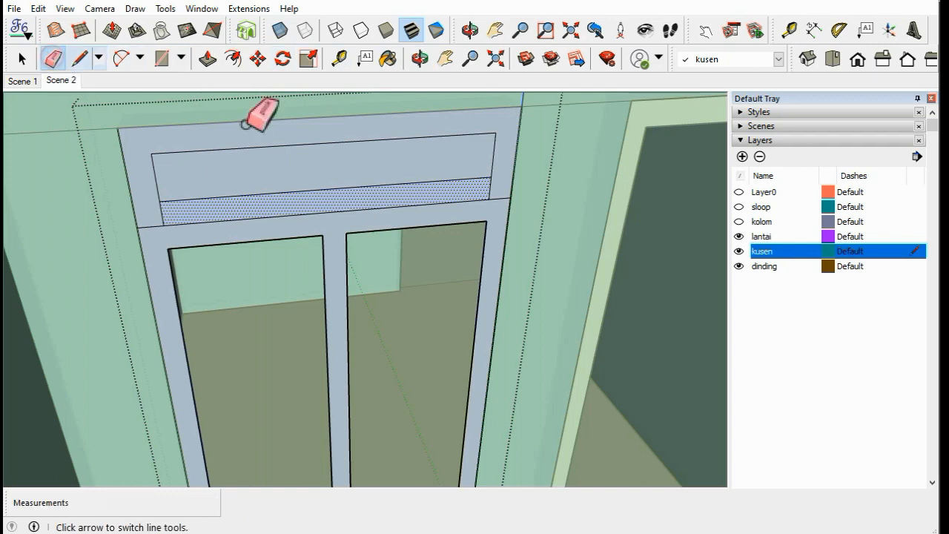
pyautogui.click(333, 188)
pyautogui.click(152, 226)
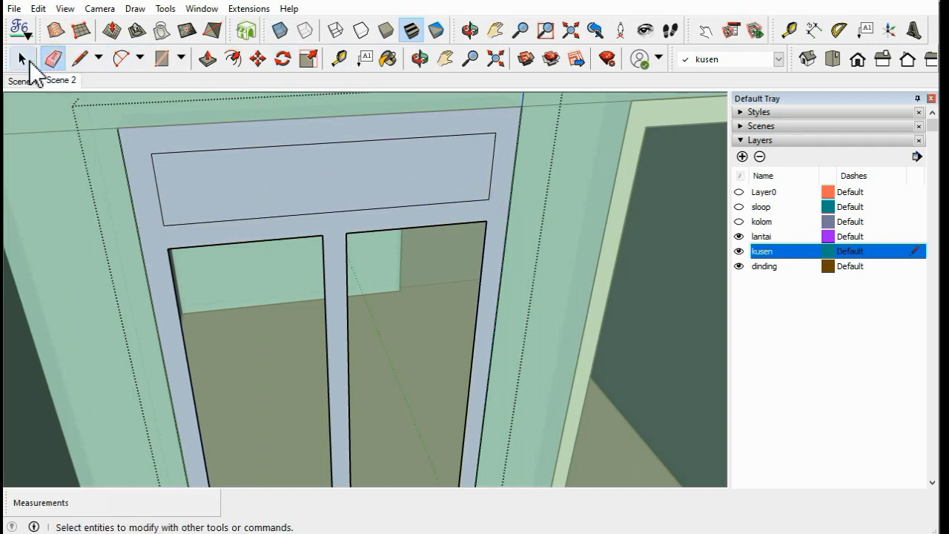
# Step: Draw horizontal dividing lines across the transom inset
pyautogui.click(79, 59)
pyautogui.click(492, 166)
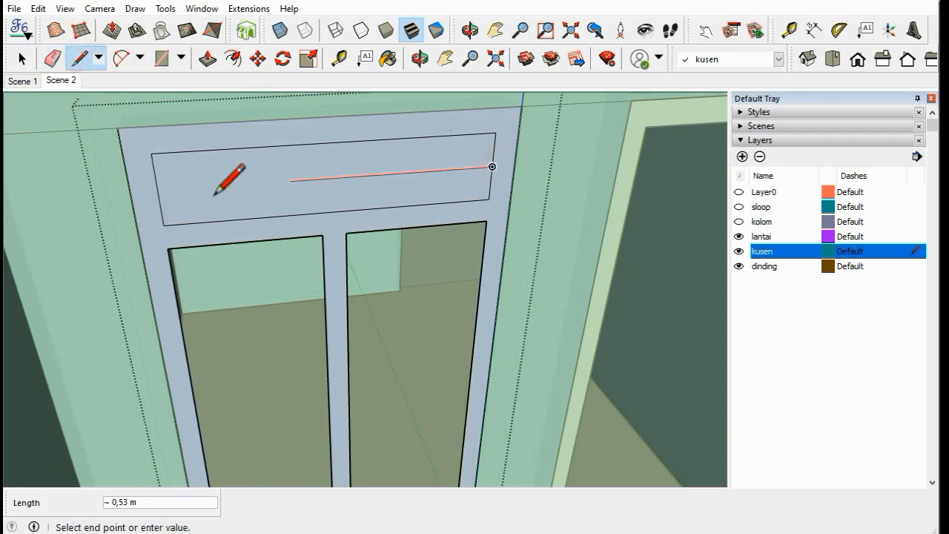
pyautogui.click(156, 186)
pyautogui.scroll(2, 156, 187)
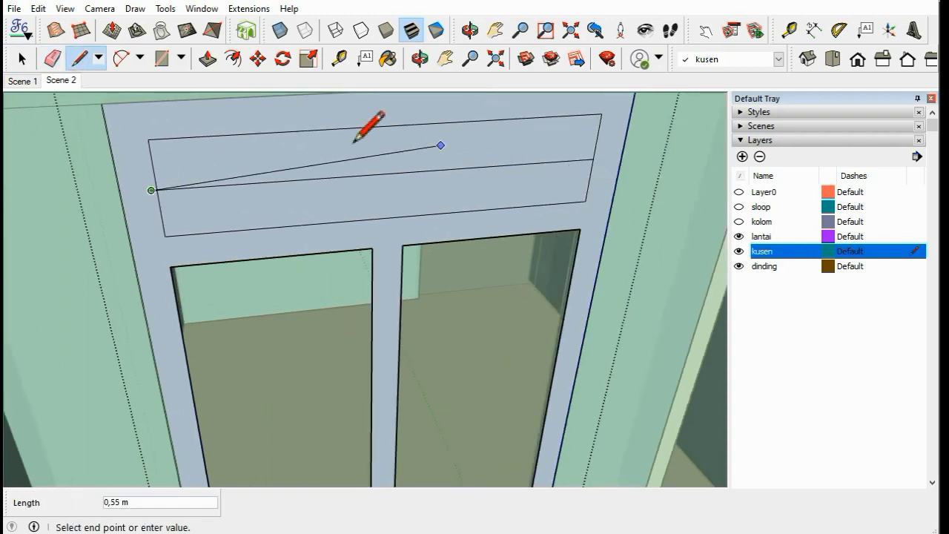
pyautogui.click(79, 60)
pyautogui.click(593, 158)
pyautogui.scroll(1, 593, 158)
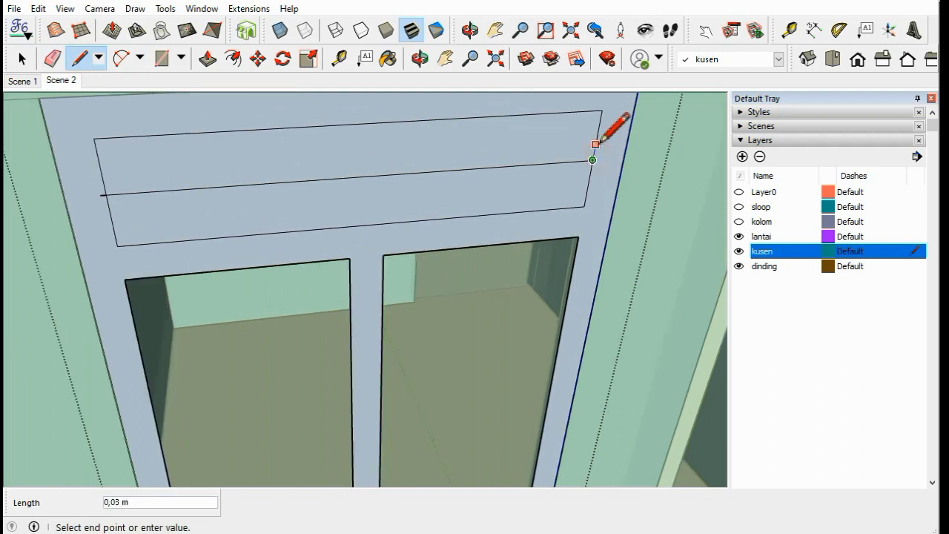
pyautogui.scroll(1, 593, 158)
pyautogui.scroll(1, 596, 145)
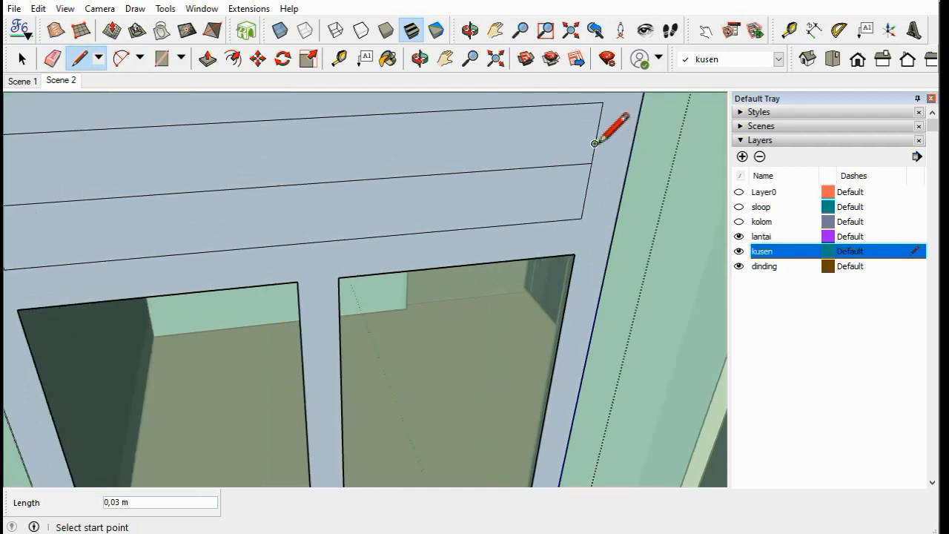
pyautogui.click(595, 143)
pyautogui.scroll(-2, 597, 140)
pyautogui.scroll(-2, 596, 141)
pyautogui.click(257, 167)
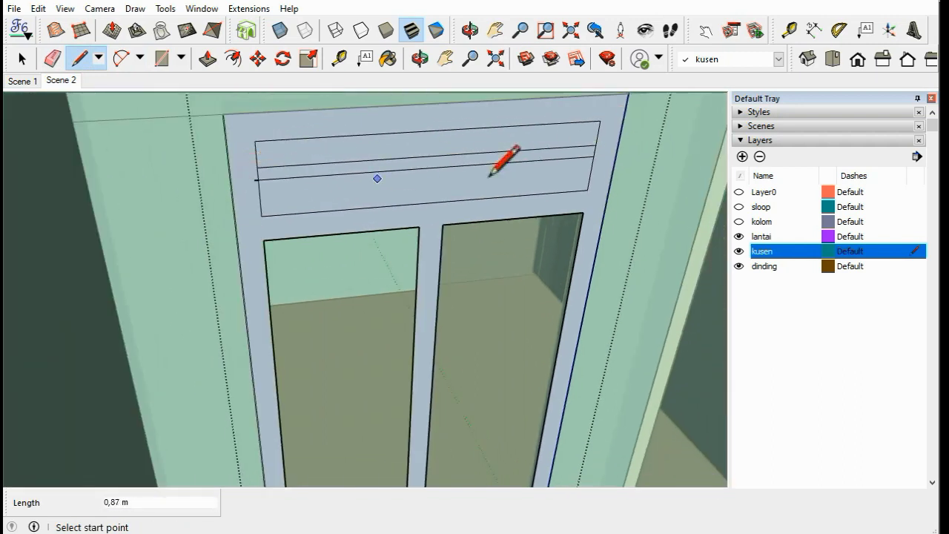
# Step: Add one more dividing line across the inset from its right edge
pyautogui.scroll(1, 593, 152)
pyautogui.click(593, 158)
pyautogui.scroll(1, 594, 154)
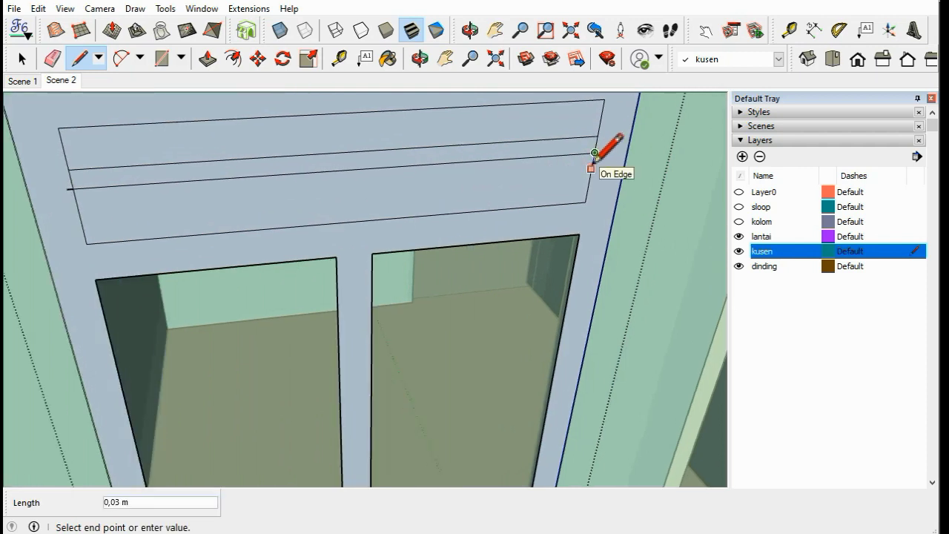
pyautogui.scroll(1, 594, 152)
pyautogui.scroll(-2, 598, 156)
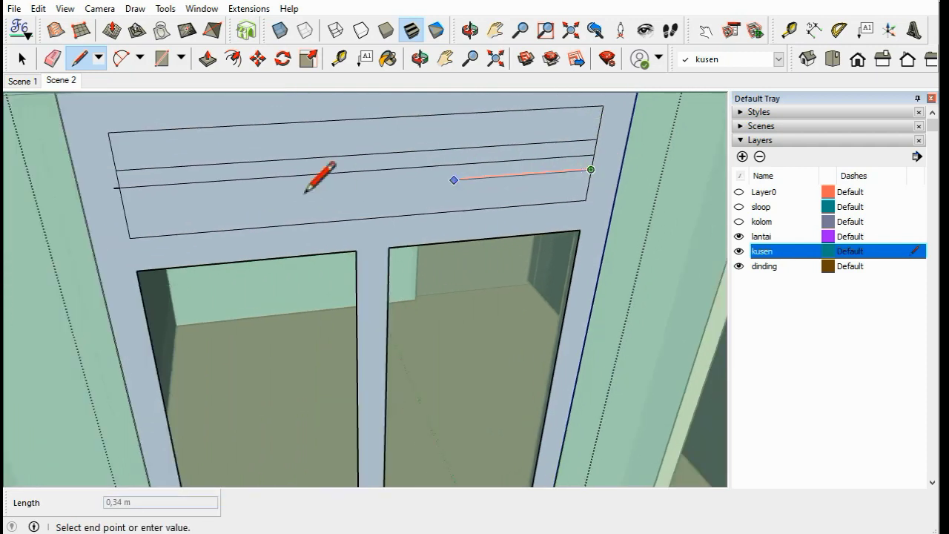
pyautogui.click(123, 204)
pyautogui.scroll(-2, 311, 169)
pyautogui.moveTo(315, 163); pyautogui.dragTo(501, 143, button='middle')
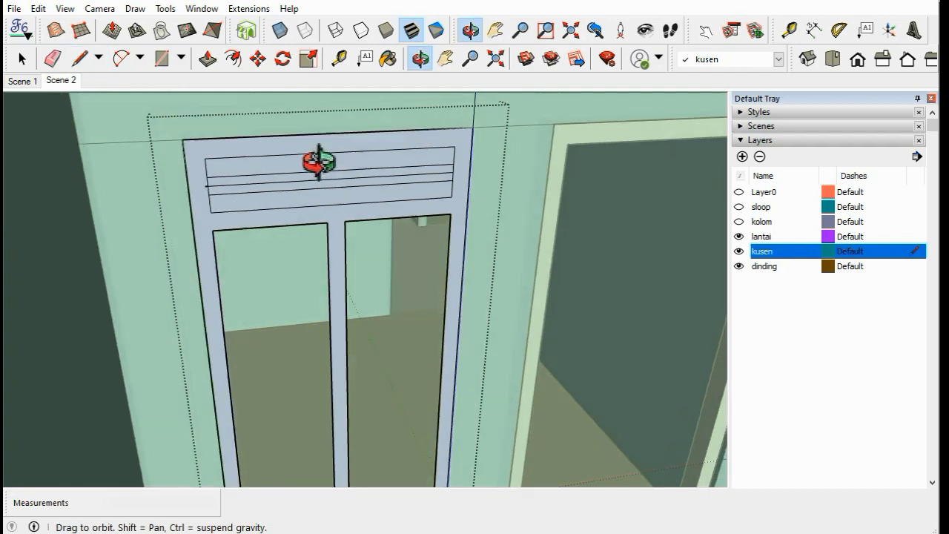
pyautogui.scroll(2, 250, 149)
pyautogui.scroll(2, 205, 121)
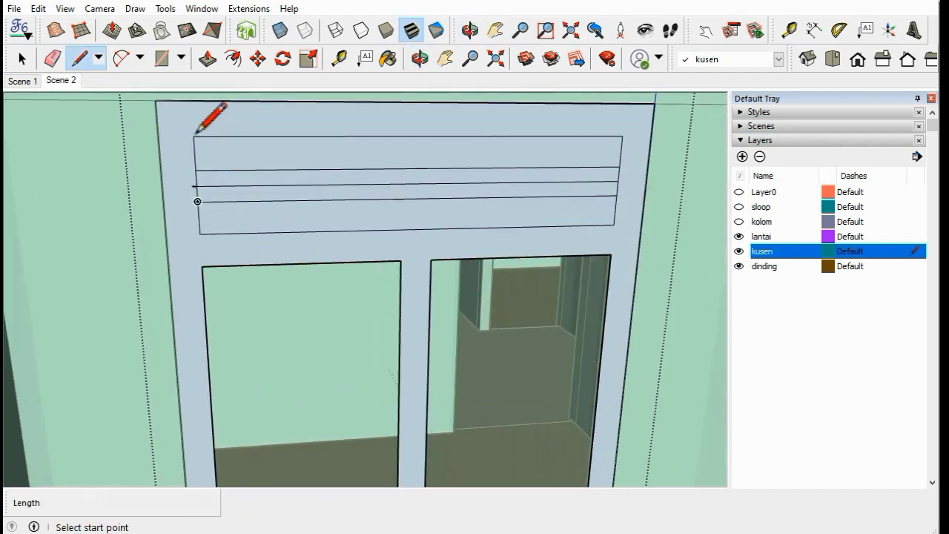
# Step: Erase the extra dividing line in the transom
pyautogui.click(54, 59)
pyautogui.scroll(2, 191, 187)
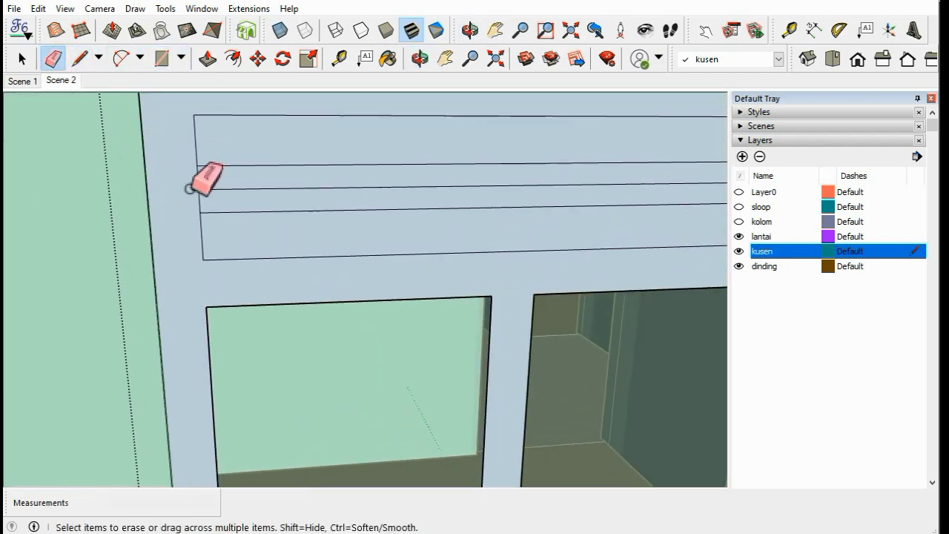
pyautogui.click(195, 188)
pyautogui.scroll(-2, 245, 181)
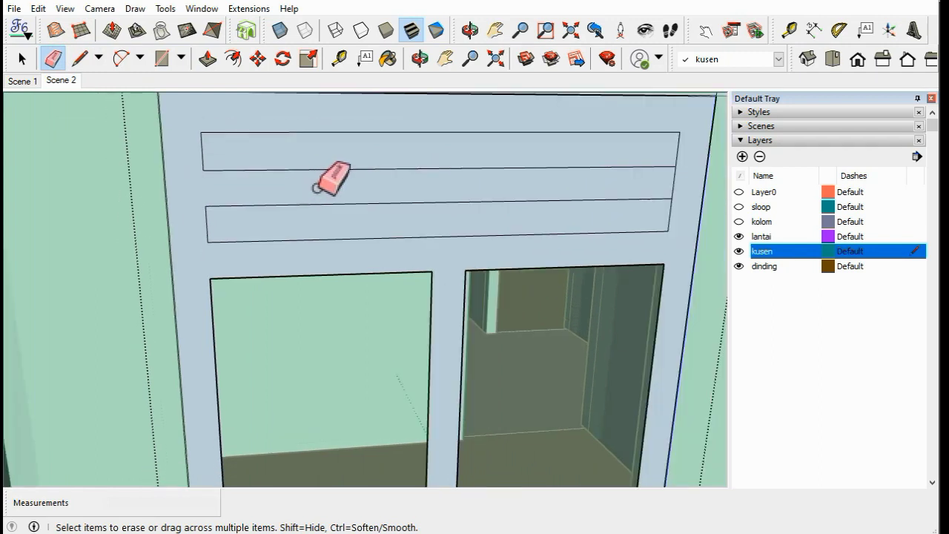
pyautogui.scroll(-1, 328, 180)
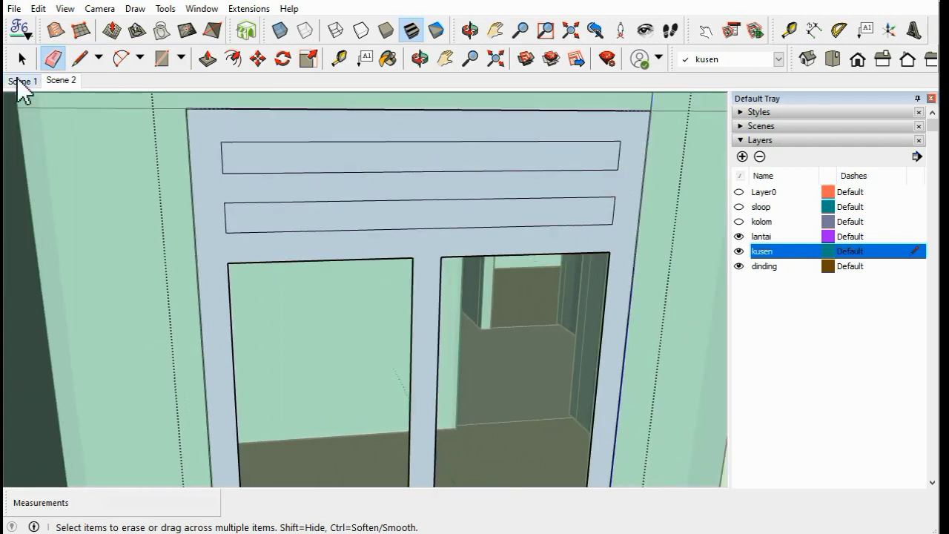
# Step: Erase the upper and lower transom strip faces to open two vent slots
pyautogui.click(21, 58)
pyautogui.click(332, 152)
pyautogui.rightClick(331, 152)
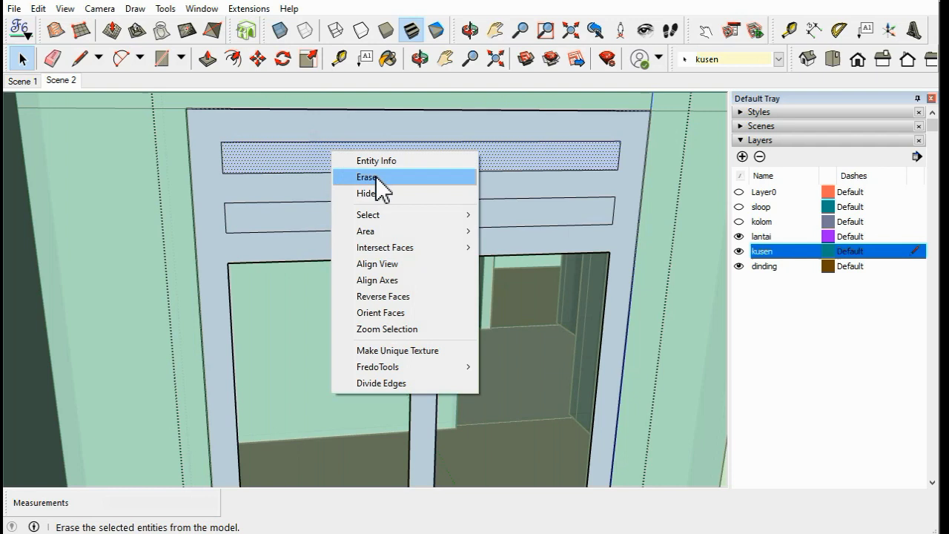
pyautogui.click(375, 178)
pyautogui.rightClick(375, 211)
pyautogui.click(412, 238)
pyautogui.moveTo(438, 237)
pyautogui.mouseDown(button='middle')
pyautogui.moveTo(376, 205)
pyautogui.moveTo(280, 254)
pyautogui.moveTo(453, 182)
pyautogui.moveTo(296, 212)
pyautogui.moveTo(260, 202)
pyautogui.mouseUp(button='middle')
pyautogui.click(454, 181)
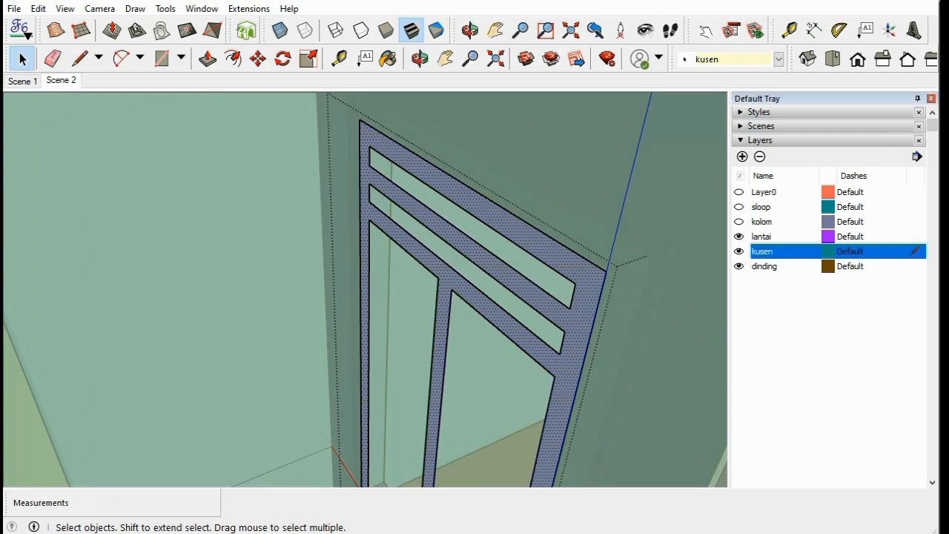
# Step: Push/pull the window frame face out 0,10 m from the wall
pyautogui.click(207, 58)
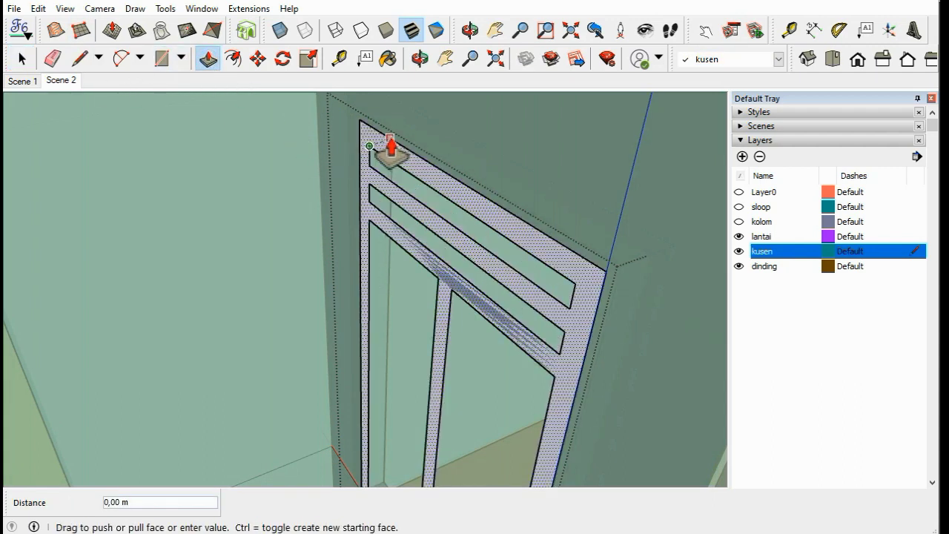
pyautogui.moveTo(405, 163); pyautogui.dragTo(424, 182)
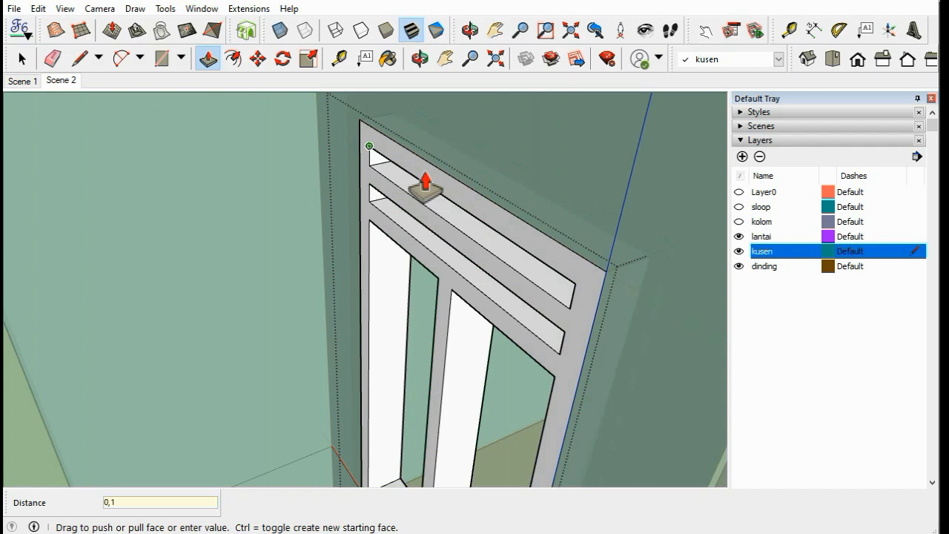
pyautogui.press('Return')
# Step: Orbit and zoom out to view the whole house front
pyautogui.moveTo(425, 185); pyautogui.dragTo(406, 235, button='middle')
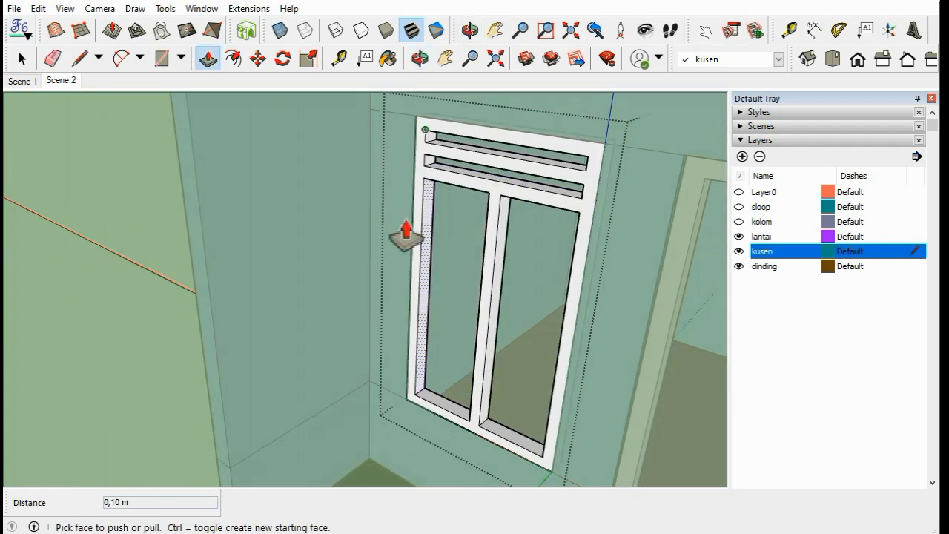
pyautogui.scroll(-5, 416, 185)
pyautogui.click(21, 60)
pyautogui.moveTo(149, 144)
pyautogui.mouseDown(button='middle')
pyautogui.moveTo(205, 185)
pyautogui.moveTo(327, 131)
pyautogui.moveTo(277, 134)
pyautogui.moveTo(309, 140)
pyautogui.moveTo(335, 163)
pyautogui.mouseUp(button='middle')
pyautogui.scroll(-2, 303, 155)
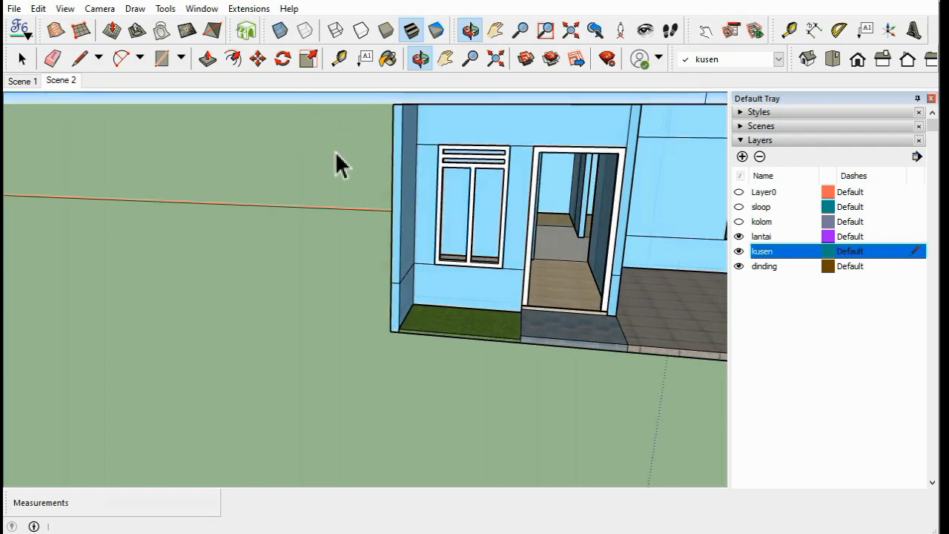
pyautogui.scroll(-1, 189, 172)
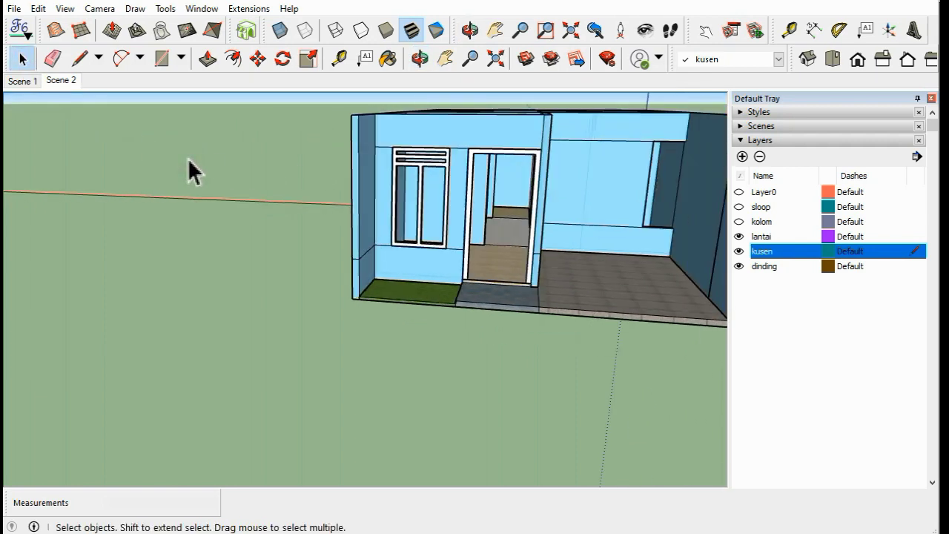
pyautogui.scroll(-1, 188, 172)
pyautogui.moveTo(269, 182)
pyautogui.mouseDown(button='middle')
pyautogui.moveTo(333, 168)
pyautogui.moveTo(380, 186)
pyautogui.moveTo(391, 207)
pyautogui.mouseUp(button='middle')
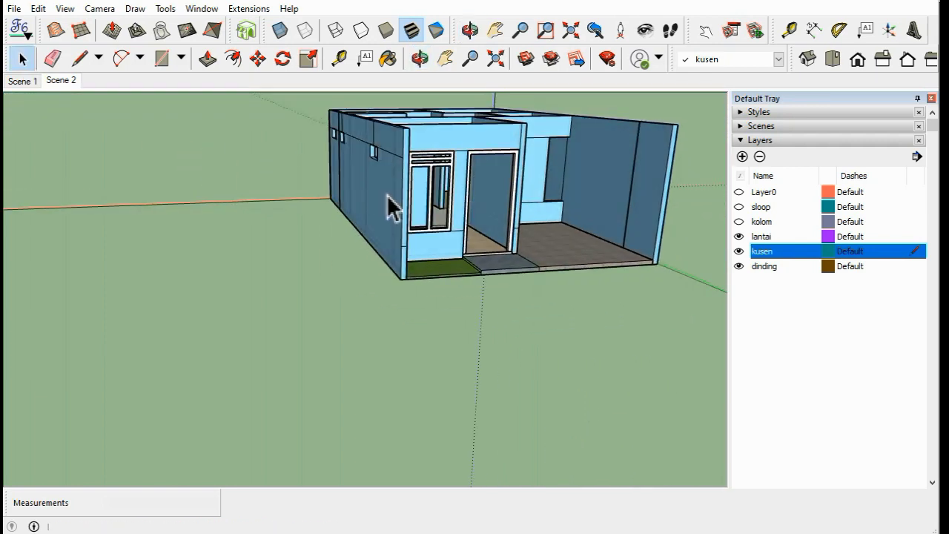
pyautogui.scroll(1, 515, 180)
pyautogui.scroll(2, 509, 172)
pyautogui.scroll(2, 531, 169)
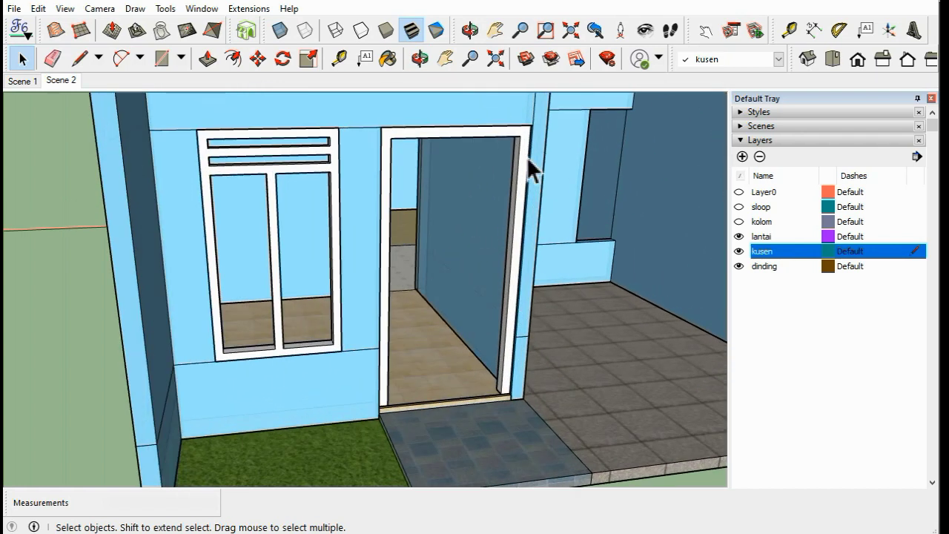
pyautogui.scroll(1, 530, 169)
pyautogui.doubleClick(519, 169)
pyautogui.scroll(1, 519, 170)
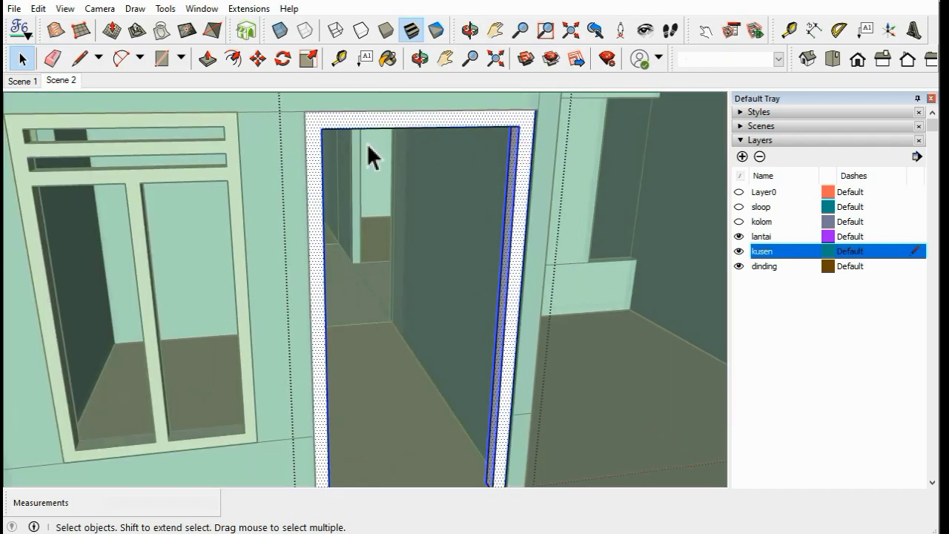
pyautogui.click(80, 59)
pyautogui.scroll(1, 512, 136)
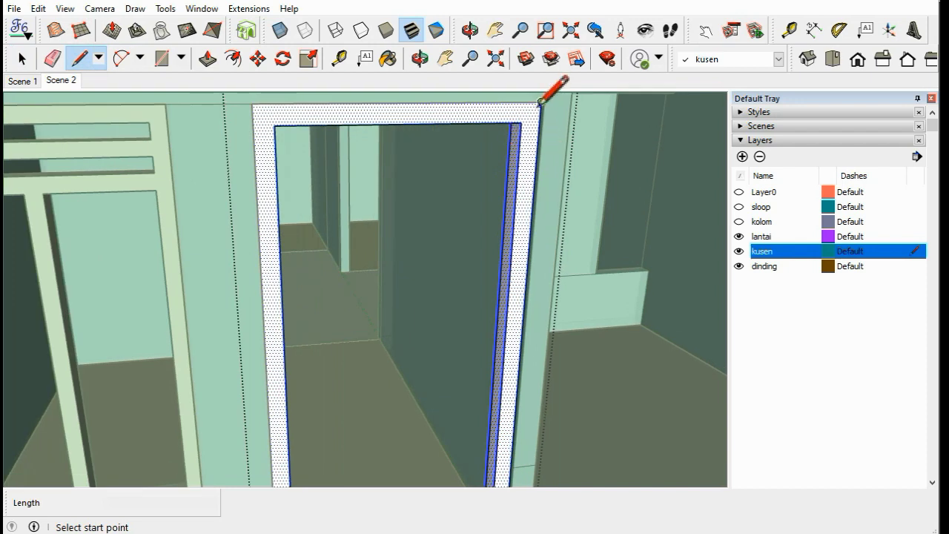
pyautogui.moveTo(539, 101); pyautogui.dragTo(599, 95, button='middle')
pyautogui.scroll(-1, 509, 133)
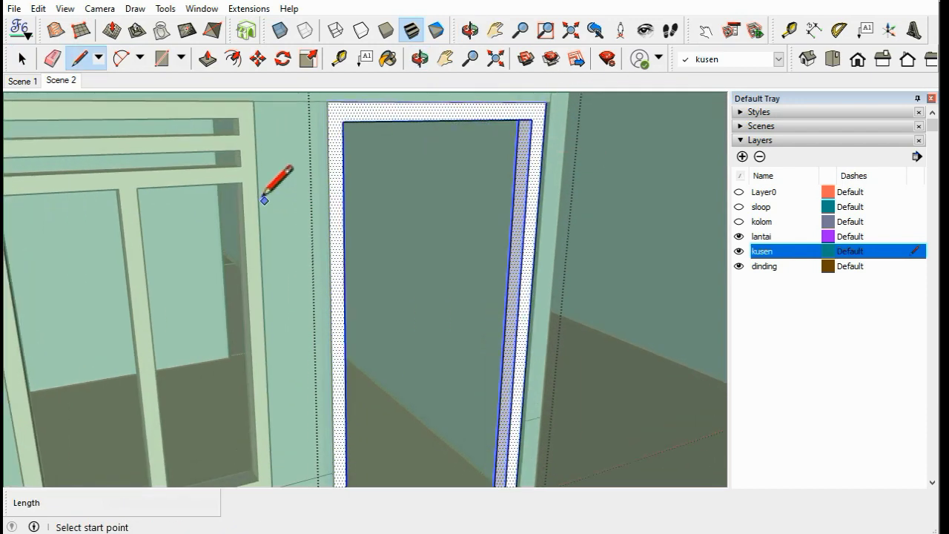
pyautogui.scroll(1, 264, 200)
pyautogui.click(239, 180)
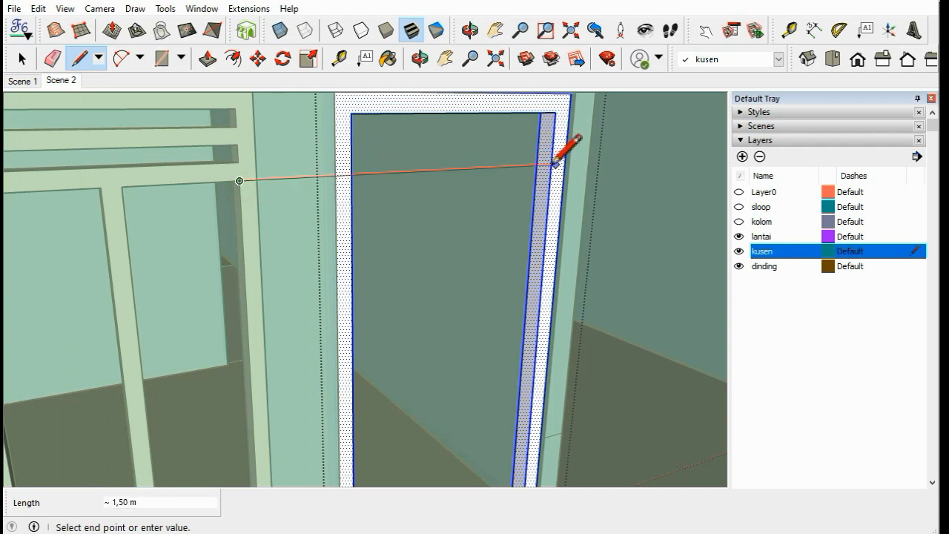
pyautogui.click(22, 60)
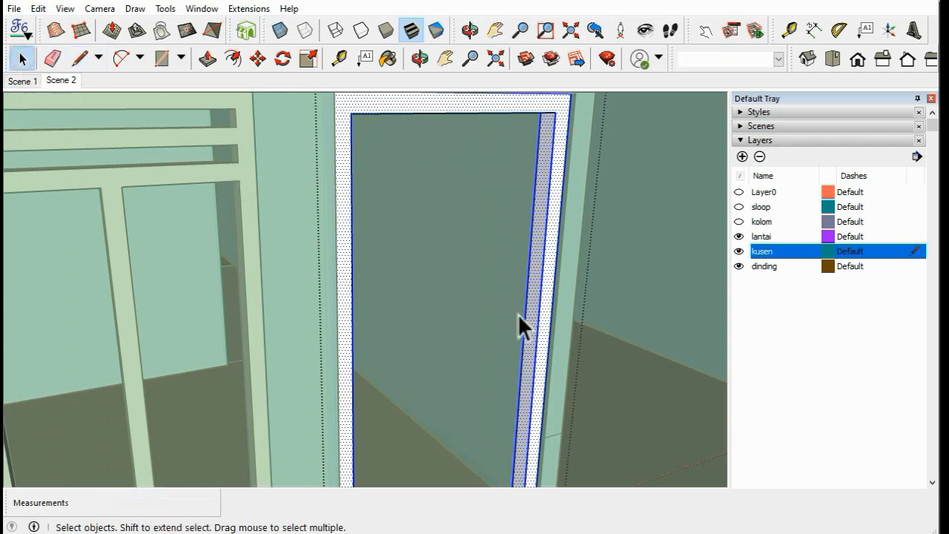
pyautogui.scroll(-5, 526, 321)
pyautogui.moveTo(533, 327); pyautogui.dragTo(449, 318, button='middle')
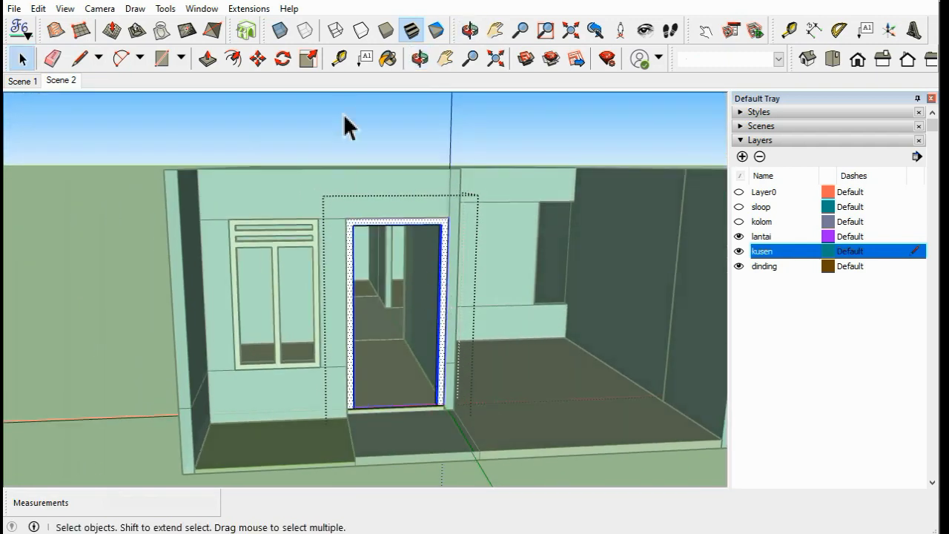
pyautogui.moveTo(353, 159); pyautogui.dragTo(248, 144, button='middle')
pyautogui.scroll(2, 239, 231)
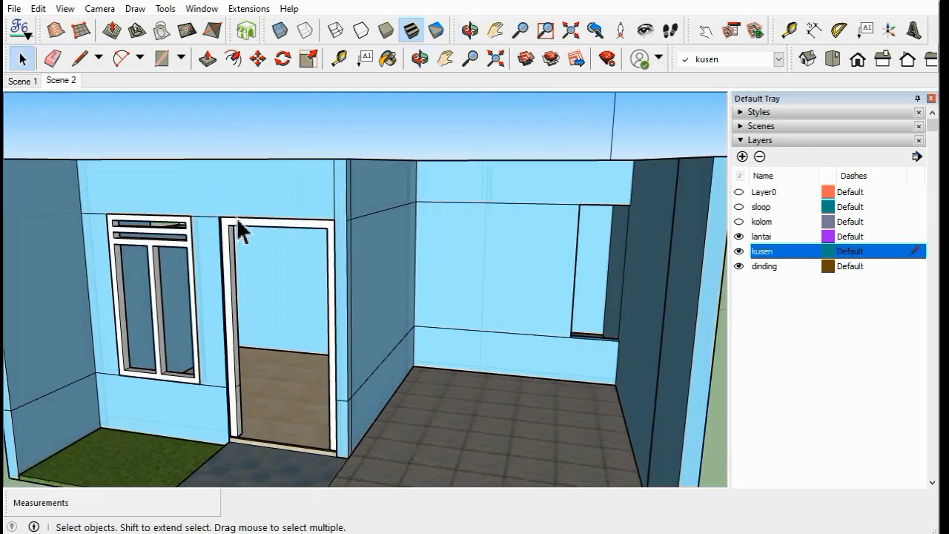
pyautogui.moveTo(245, 240); pyautogui.dragTo(244, 170, button='middle')
pyautogui.scroll(3, 265, 180)
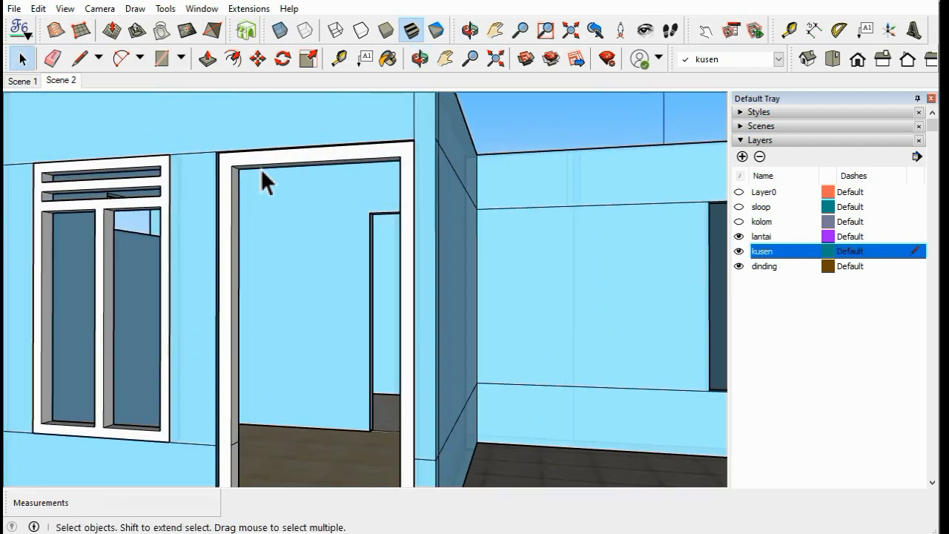
pyautogui.scroll(2, 266, 181)
pyautogui.doubleClick(265, 171)
pyautogui.scroll(1, 265, 172)
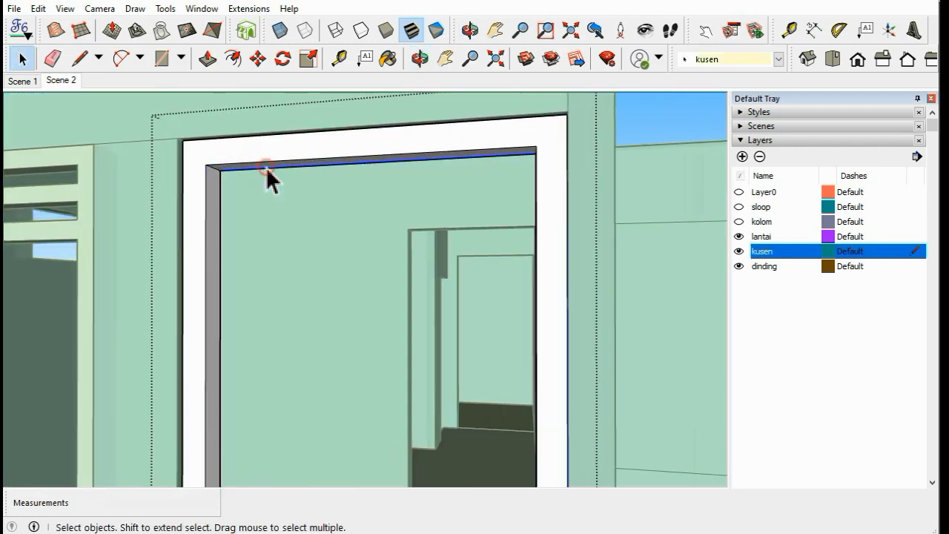
pyautogui.scroll(-3, 334, 217)
pyautogui.scroll(-2, 352, 222)
pyautogui.click(400, 133)
pyautogui.moveTo(402, 141)
pyautogui.mouseDown(button='middle')
pyautogui.moveTo(422, 135)
pyautogui.moveTo(448, 157)
pyautogui.mouseUp(button='middle')
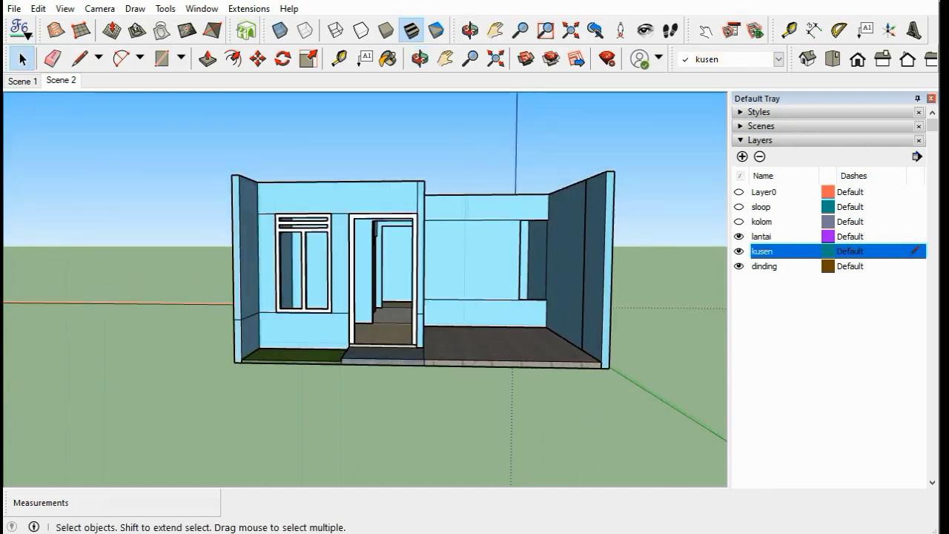
pyautogui.scroll(3, 525, 247)
pyautogui.moveTo(525, 247)
pyautogui.mouseDown(button='middle')
pyautogui.moveTo(452, 203)
pyautogui.moveTo(296, 159)
pyautogui.mouseUp(button='middle')
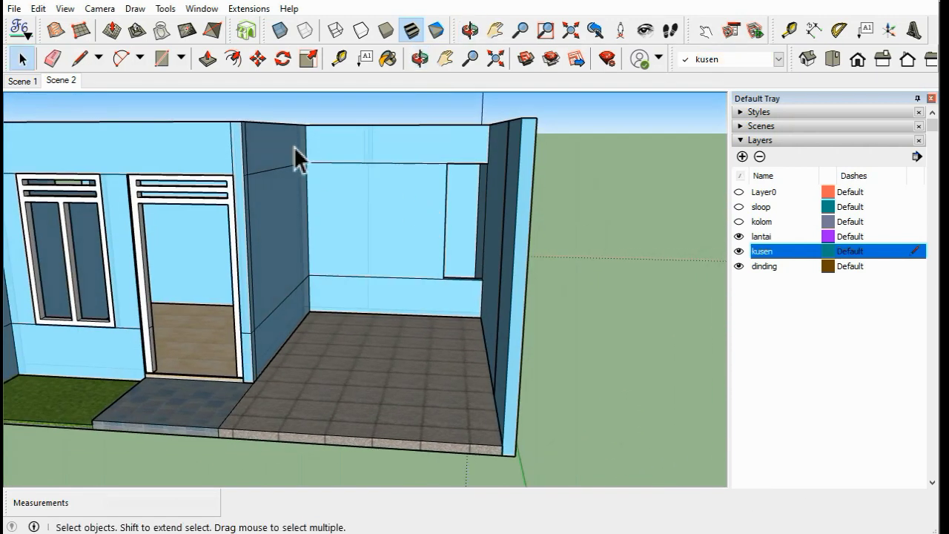
pyautogui.click(160, 59)
# Step: Draw a rectangle filling the side vent window opening
pyautogui.scroll(2, 445, 148)
pyautogui.click(451, 161)
pyautogui.scroll(2, 505, 300)
pyautogui.click(507, 294)
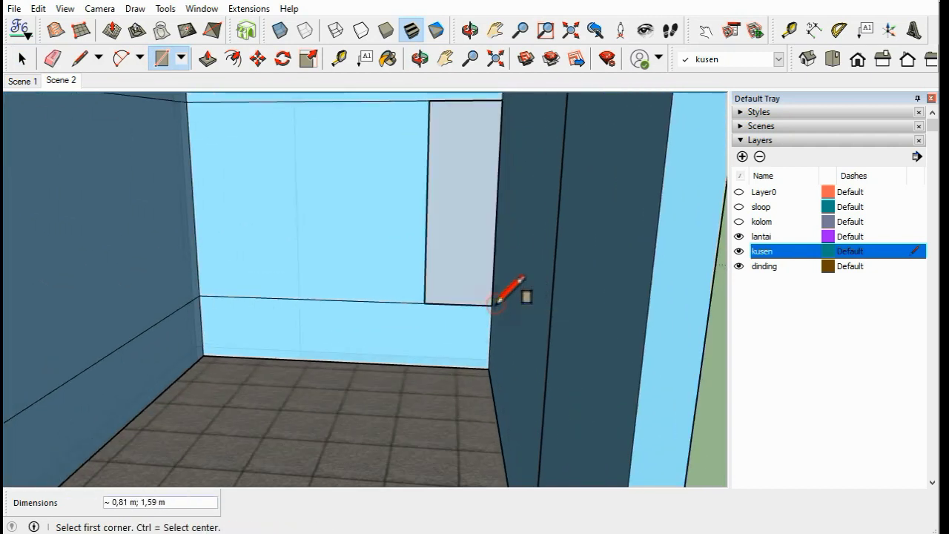
pyautogui.scroll(-2, 445, 245)
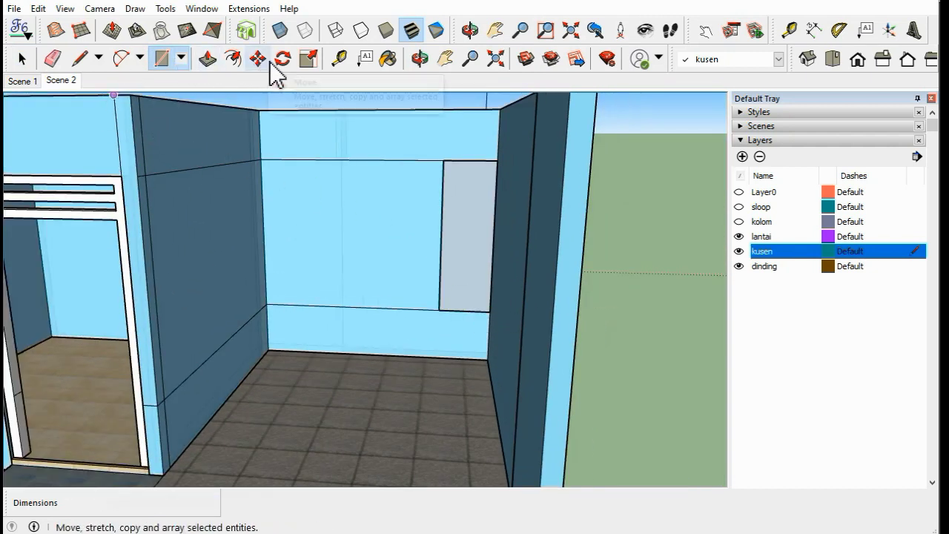
# Step: Offset the rectangle's edges inward to mark a frame border
pyautogui.click(232, 58)
pyautogui.moveTo(466, 216); pyautogui.dragTo(470, 214)
pyautogui.scroll(2, 470, 214)
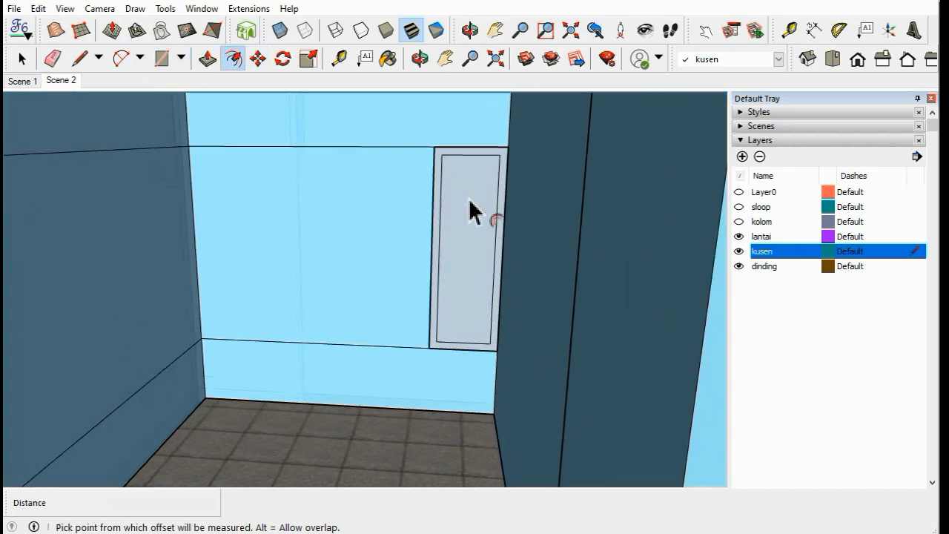
pyautogui.click(79, 59)
pyautogui.scroll(2, 371, 126)
pyautogui.moveTo(435, 132)
pyautogui.mouseDown(button='middle')
pyautogui.moveTo(398, 106)
pyautogui.moveTo(388, 195)
pyautogui.mouseUp(button='middle')
pyautogui.scroll(3, 404, 171)
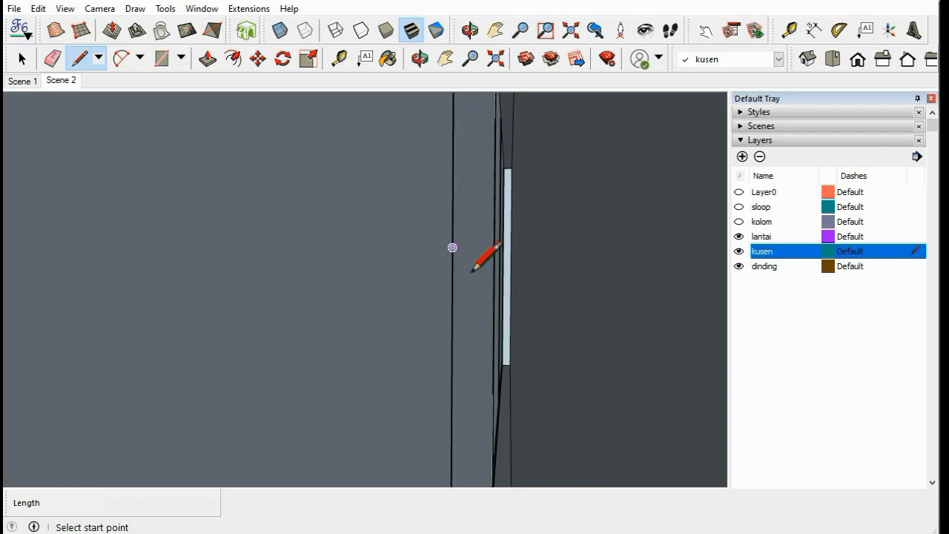
# Step: Turn to face the side window and draw a first horizontal line across its inner frame
pyautogui.scroll(-3, 508, 259)
pyautogui.scroll(-2, 512, 259)
pyautogui.scroll(-2, 519, 258)
pyautogui.moveTo(520, 258); pyautogui.dragTo(474, 250, button='middle')
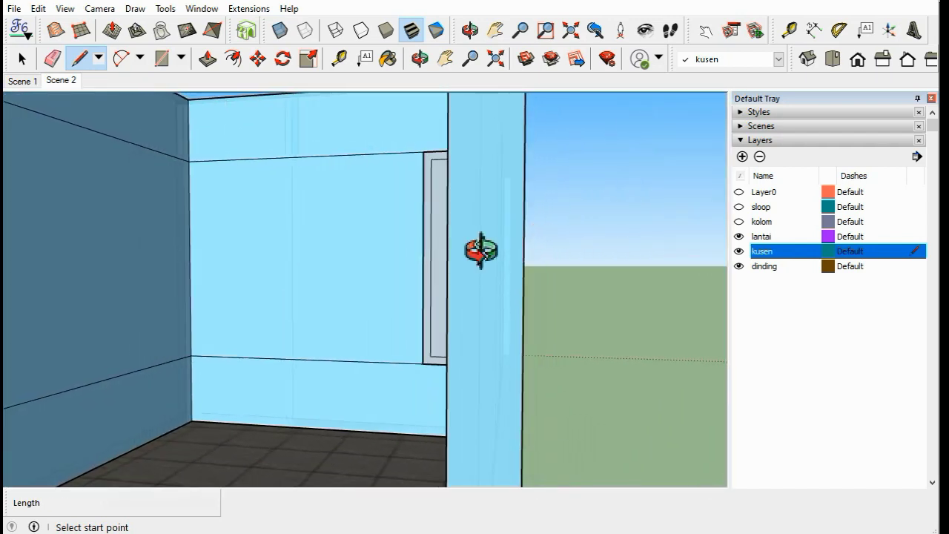
pyautogui.scroll(-2, 604, 250)
pyautogui.moveTo(604, 250); pyautogui.dragTo(360, 198, button='middle')
pyautogui.scroll(3, 412, 171)
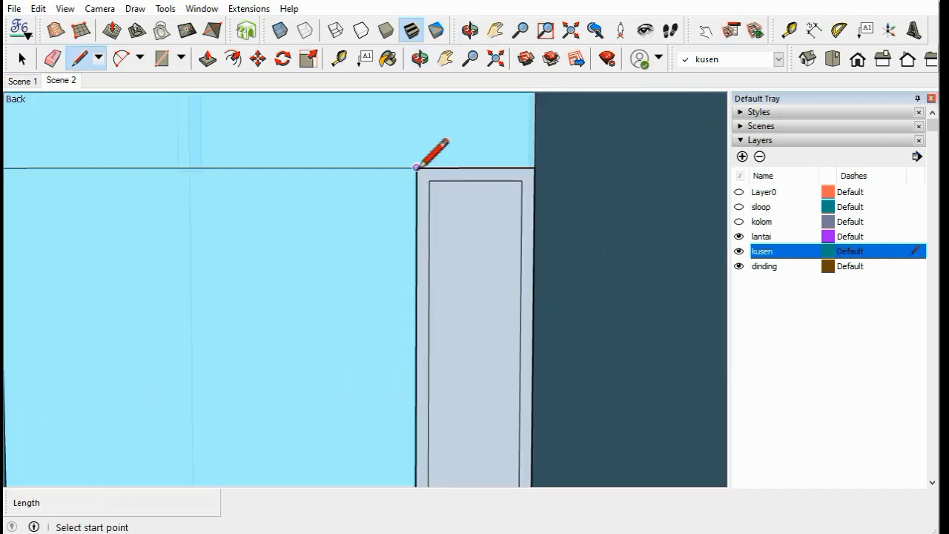
pyautogui.click(416, 168)
pyautogui.scroll(1, 417, 222)
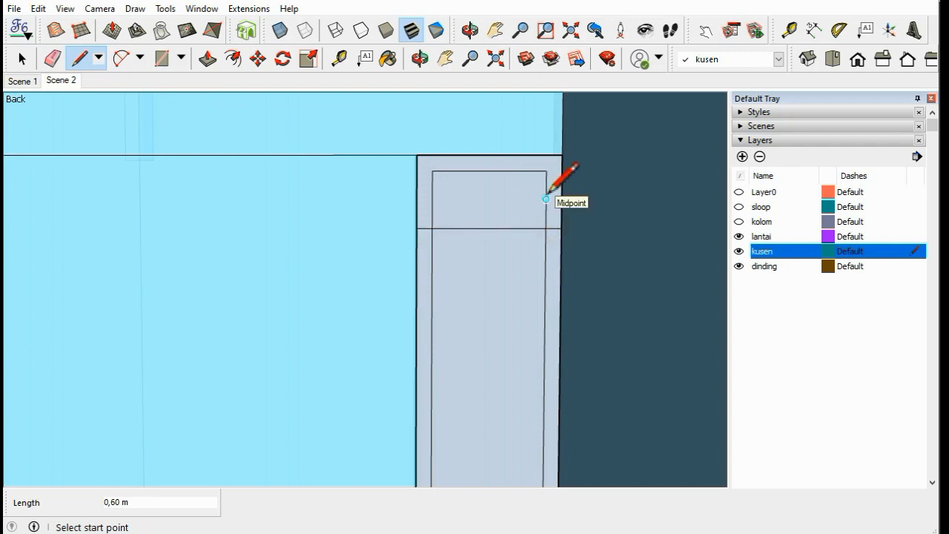
pyautogui.scroll(1, 418, 224)
pyautogui.scroll(1, 418, 224)
pyautogui.click(435, 227)
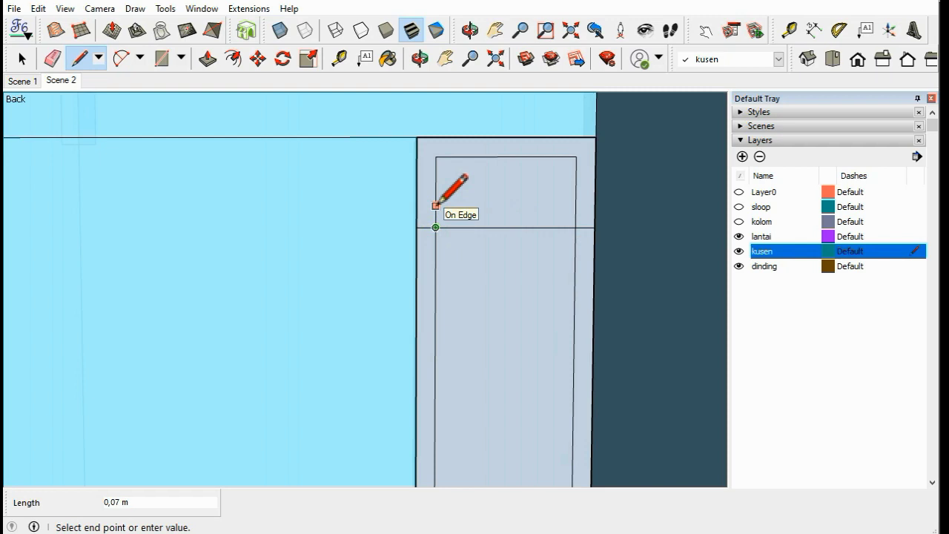
pyautogui.scroll(-1, 436, 210)
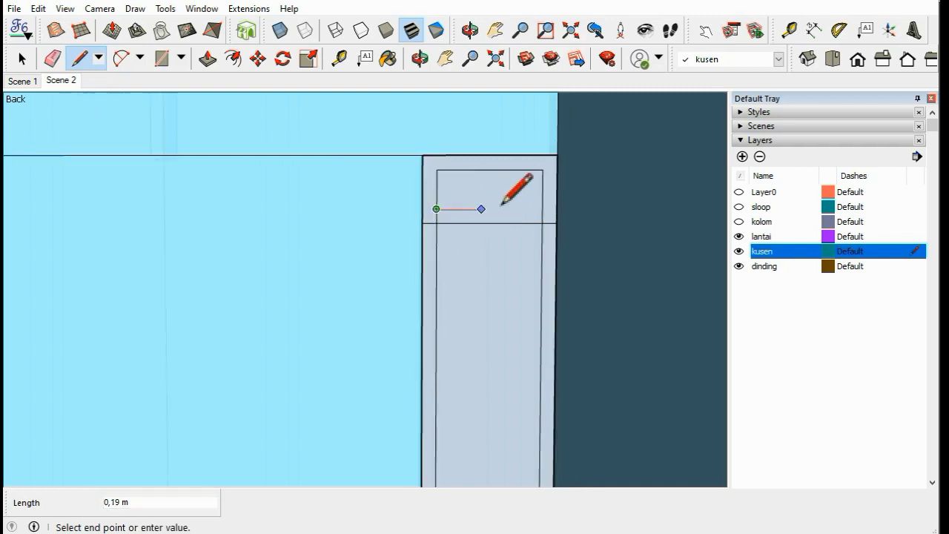
pyautogui.click(542, 209)
pyautogui.scroll(1, 542, 199)
# Step: Draw three more horizontal dividing lines across the upper panel for vent strips
pyautogui.click(542, 186)
pyautogui.click(414, 187)
pyautogui.scroll(1, 524, 188)
pyautogui.scroll(1, 547, 186)
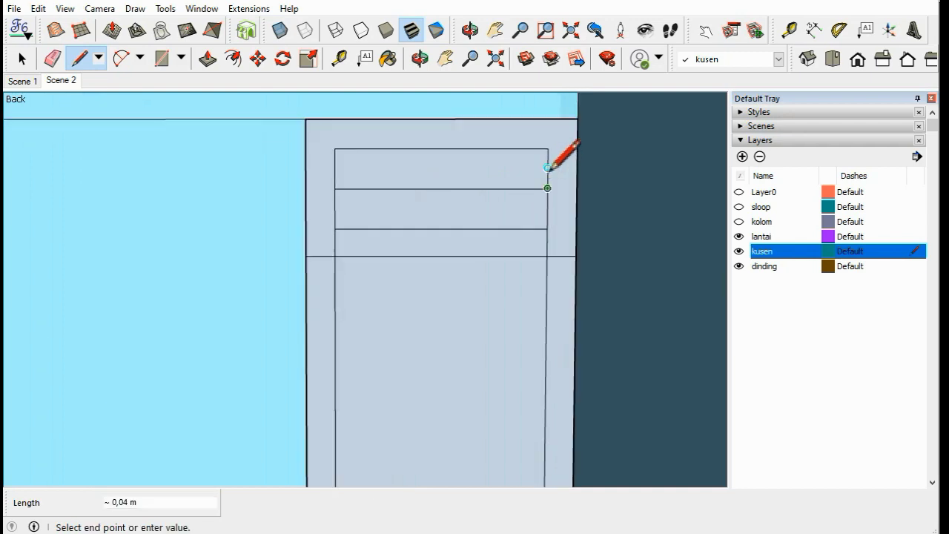
pyautogui.scroll(1, 547, 181)
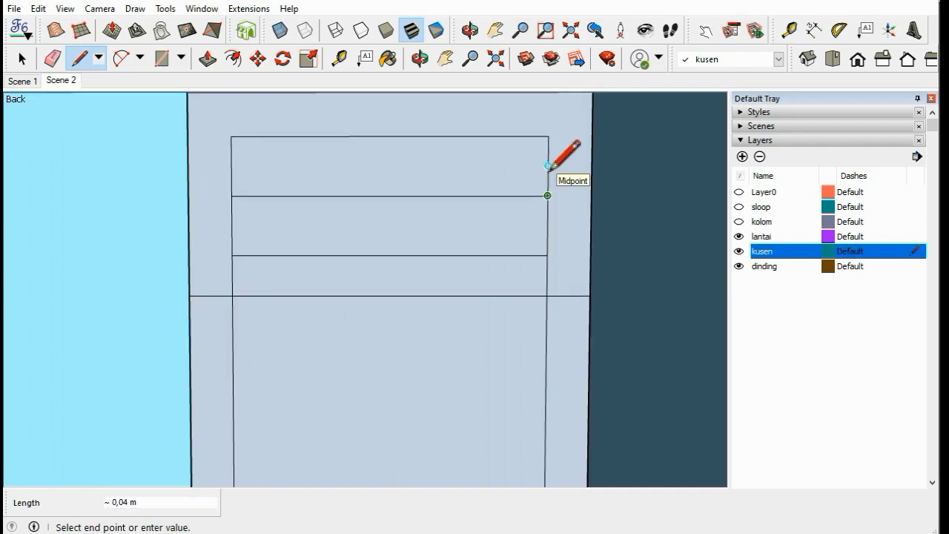
pyautogui.scroll(1, 547, 183)
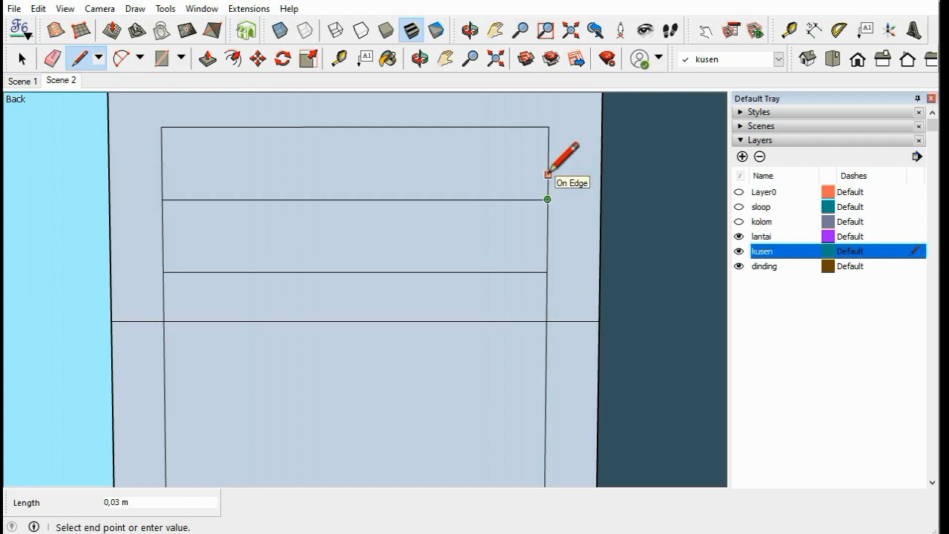
pyautogui.click(549, 174)
pyautogui.click(163, 174)
pyautogui.click(547, 199)
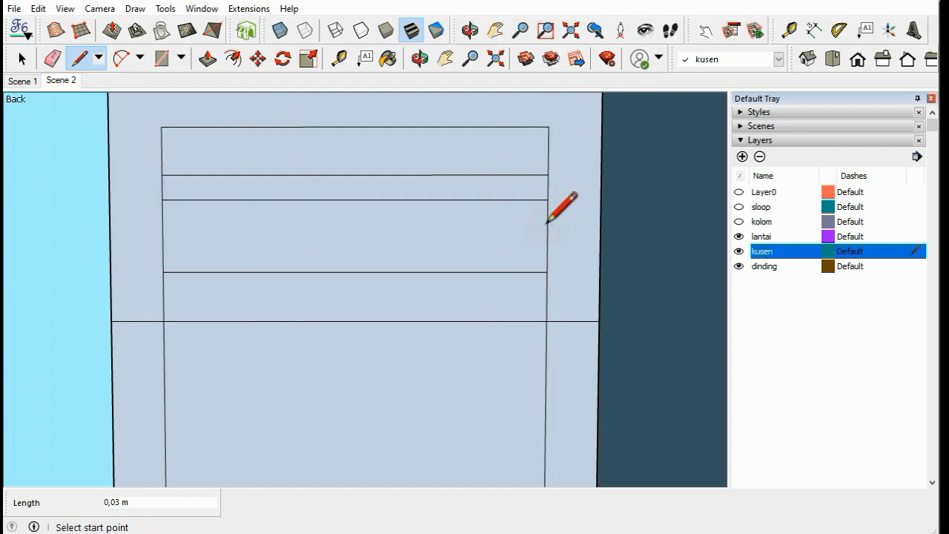
pyautogui.click(158, 216)
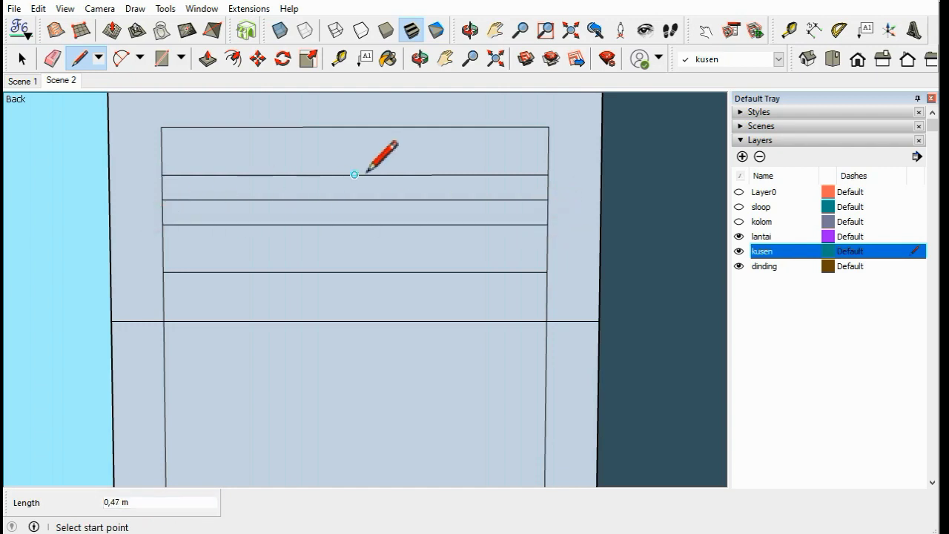
pyautogui.scroll(-2, 424, 175)
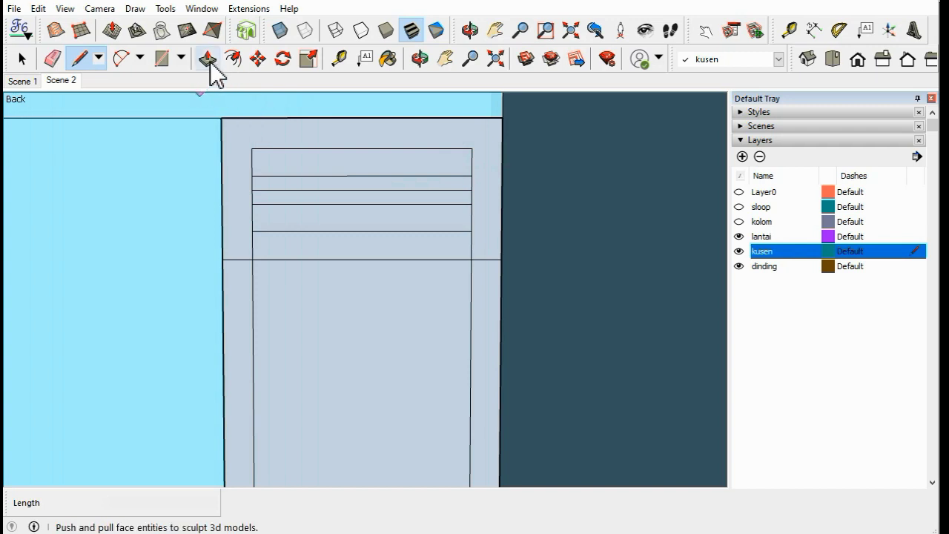
# Step: Erase the stray short vertical edge and the short horizontal edges left and right of the side window
pyautogui.click(52, 59)
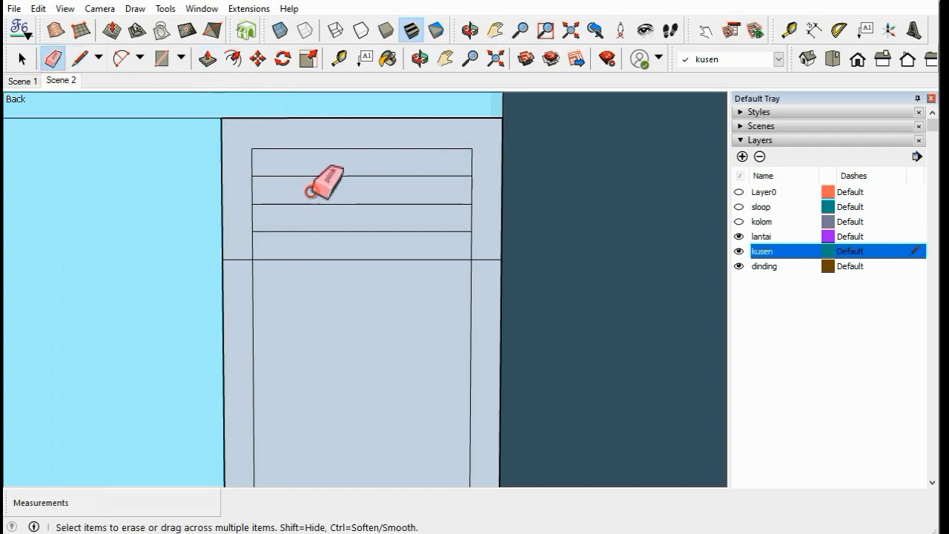
pyautogui.click(252, 196)
pyautogui.click(236, 260)
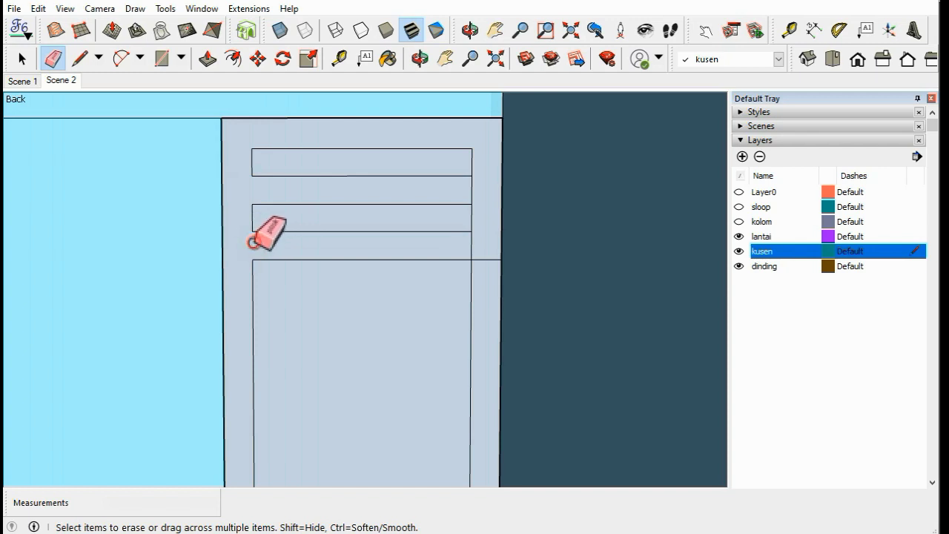
pyautogui.click(486, 261)
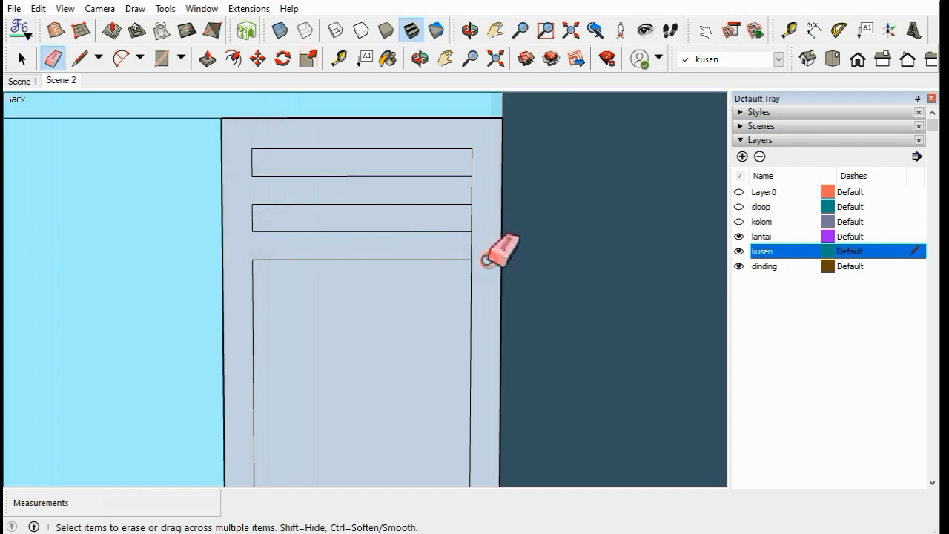
pyautogui.moveTo(471, 238); pyautogui.dragTo(426, 248, button='middle')
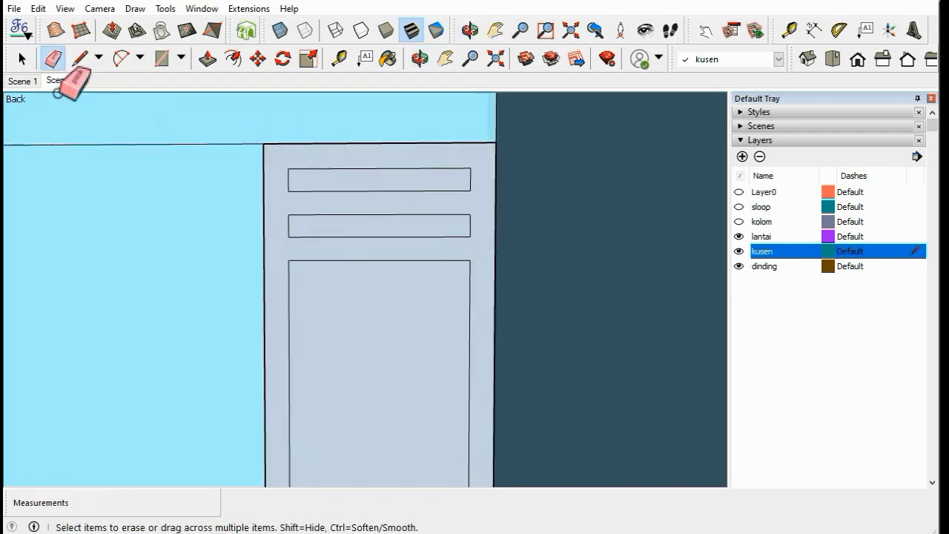
# Step: Erase the faces inside both vent slots and the lower opening, then select the remaining frame
pyautogui.click(21, 59)
pyautogui.rightClick(356, 178)
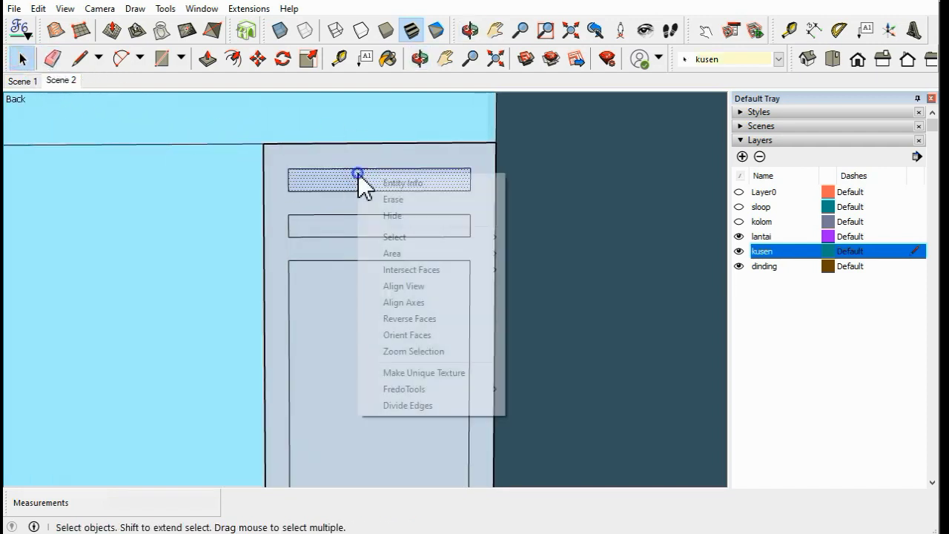
pyautogui.click(385, 198)
pyautogui.rightClick(376, 226)
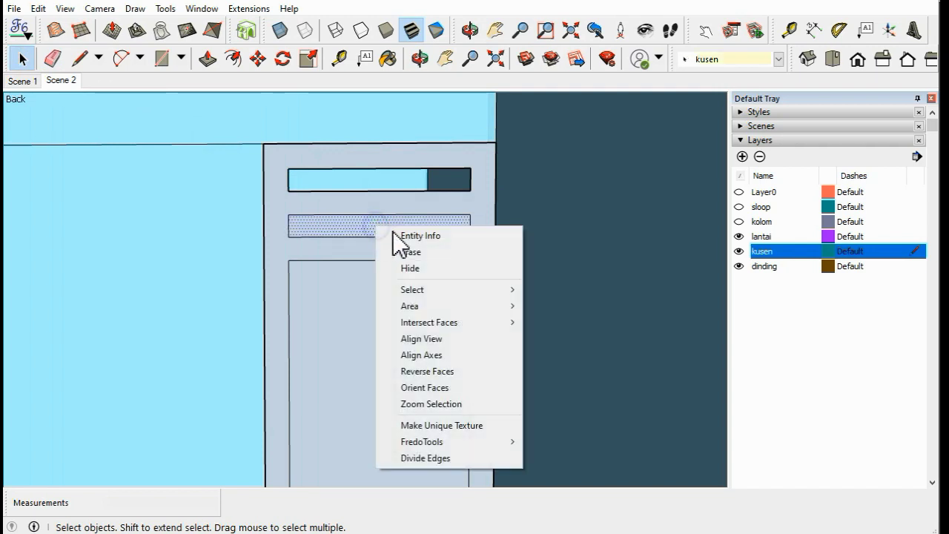
pyautogui.click(415, 253)
pyautogui.click(387, 291)
pyautogui.rightClick(389, 295)
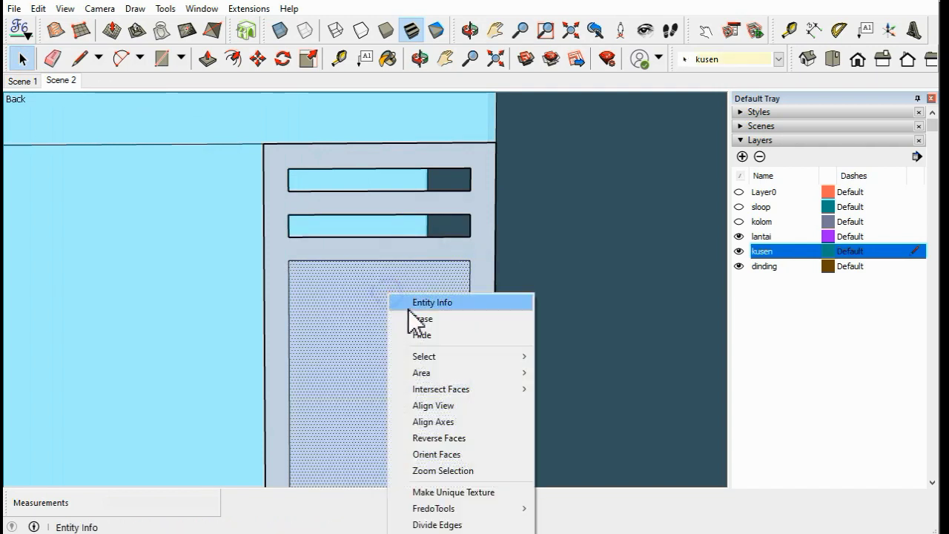
pyautogui.click(415, 316)
pyautogui.scroll(-2, 426, 319)
pyautogui.click(442, 223)
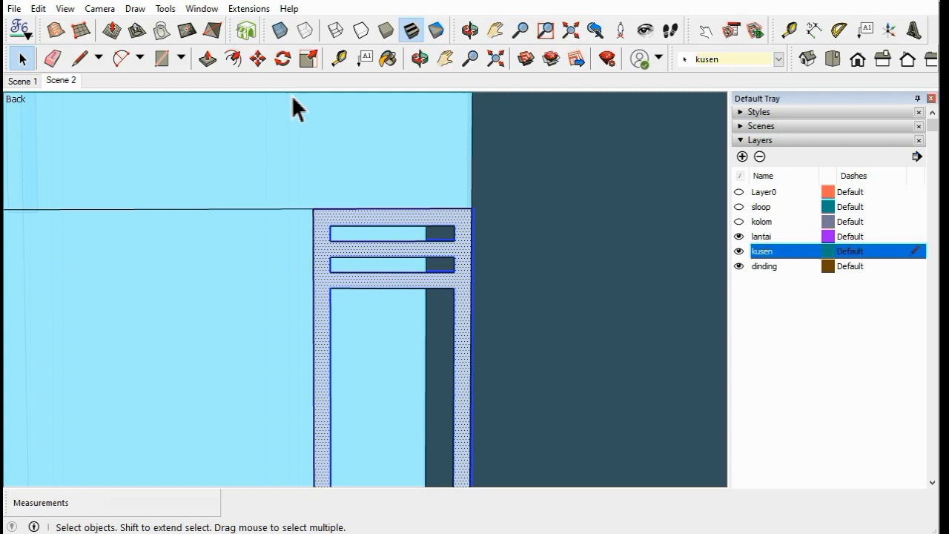
# Step: Push/pull the side window frame 0,10 m out from the wall
pyautogui.click(208, 59)
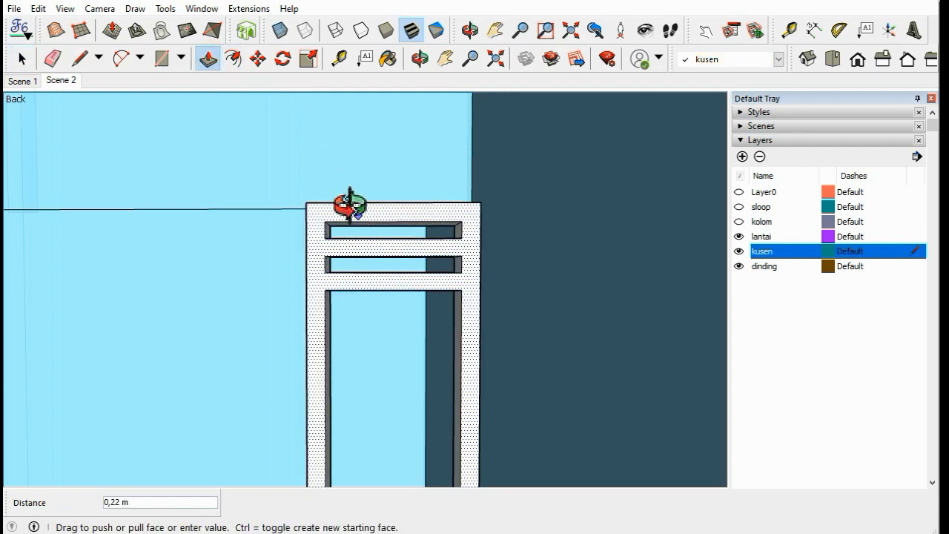
pyautogui.moveTo(349, 207); pyautogui.dragTo(427, 254, button='middle')
pyautogui.scroll(-3, 445, 289)
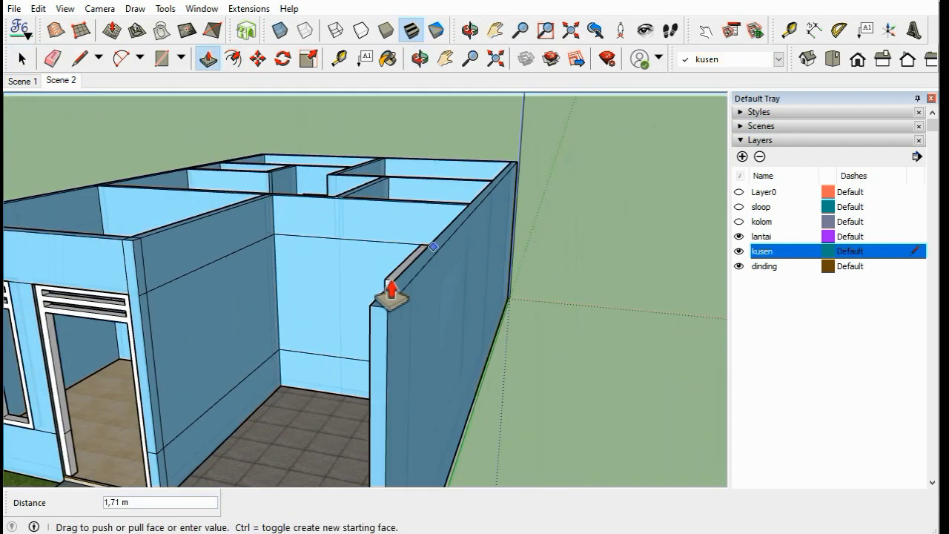
pyautogui.moveTo(392, 297); pyautogui.dragTo(565, 420, button='middle')
pyautogui.scroll(3, 447, 258)
pyautogui.scroll(2, 468, 267)
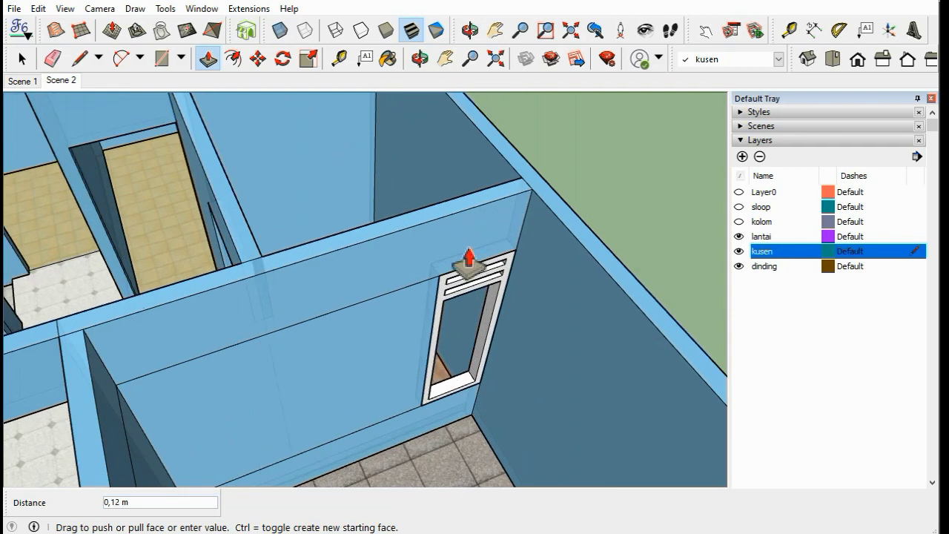
pyautogui.click(467, 260)
pyautogui.moveTo(467, 260)
pyautogui.mouseDown(button='middle')
pyautogui.moveTo(487, 287)
pyautogui.moveTo(434, 227)
pyautogui.mouseUp(button='middle')
pyautogui.scroll(2, 488, 282)
pyautogui.click(23, 59)
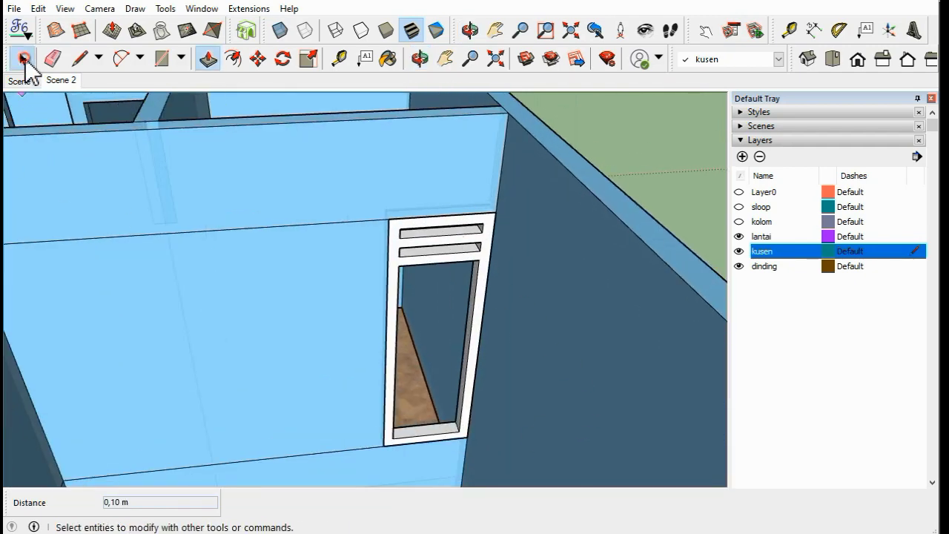
pyautogui.moveTo(615, 144)
pyautogui.mouseDown(button='middle')
pyautogui.moveTo(745, 198)
pyautogui.moveTo(845, 291)
pyautogui.moveTo(585, 222)
pyautogui.moveTo(275, 254)
pyautogui.mouseUp(button='middle')
pyautogui.scroll(3, 275, 255)
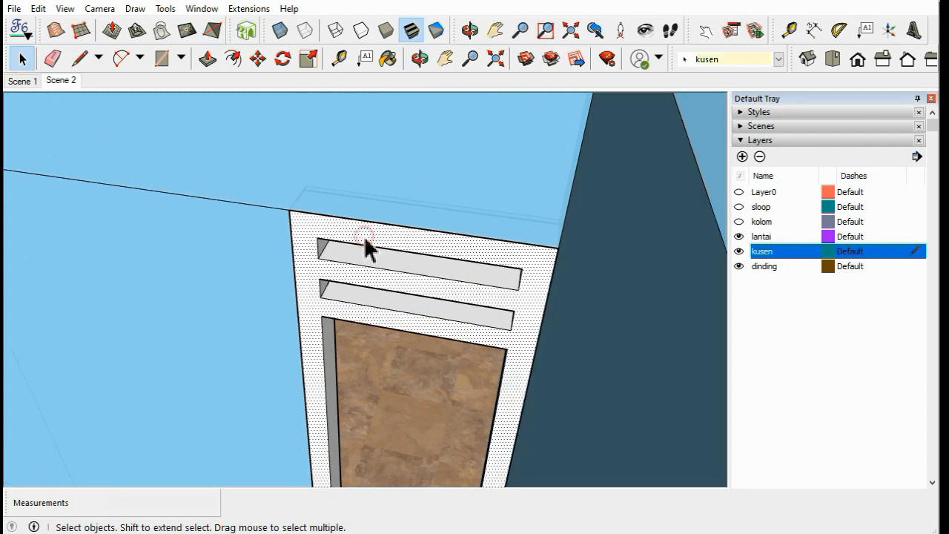
# Step: Group the extruded side window frame into a single object
pyautogui.scroll(-1, 307, 238)
pyautogui.scroll(-4, 334, 241)
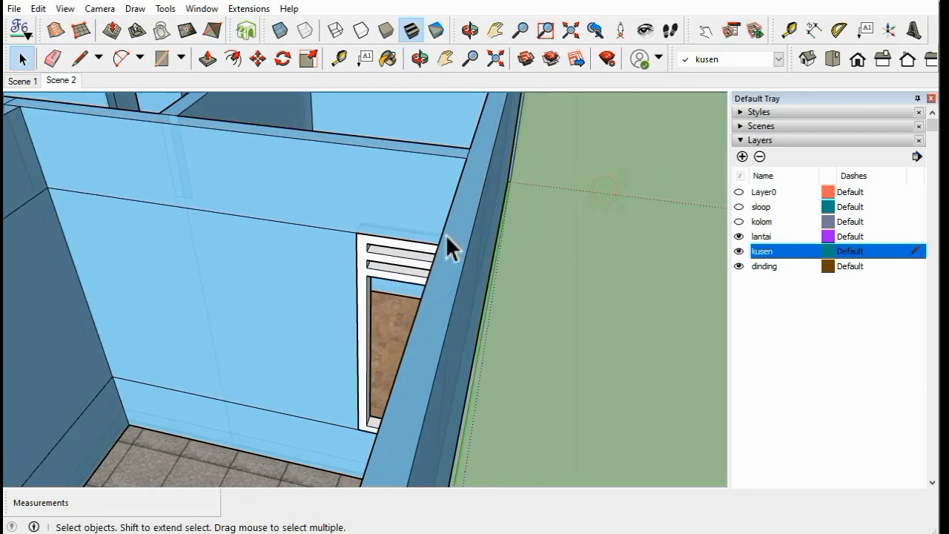
pyautogui.scroll(2, 388, 250)
pyautogui.click(388, 251)
pyautogui.rightClick(387, 252)
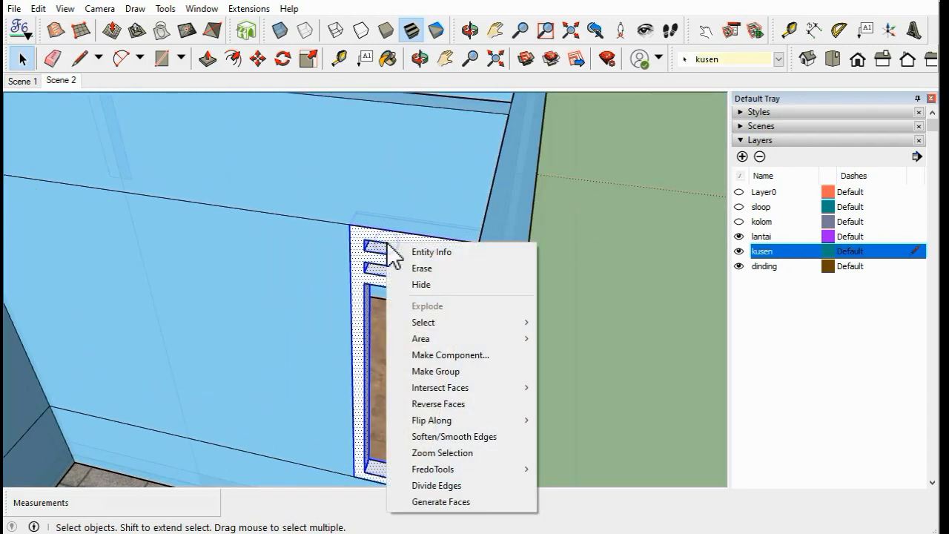
pyautogui.click(436, 370)
pyautogui.moveTo(546, 254)
pyautogui.mouseDown(button='middle')
pyautogui.moveTo(622, 282)
pyautogui.moveTo(598, 267)
pyautogui.mouseUp(button='middle')
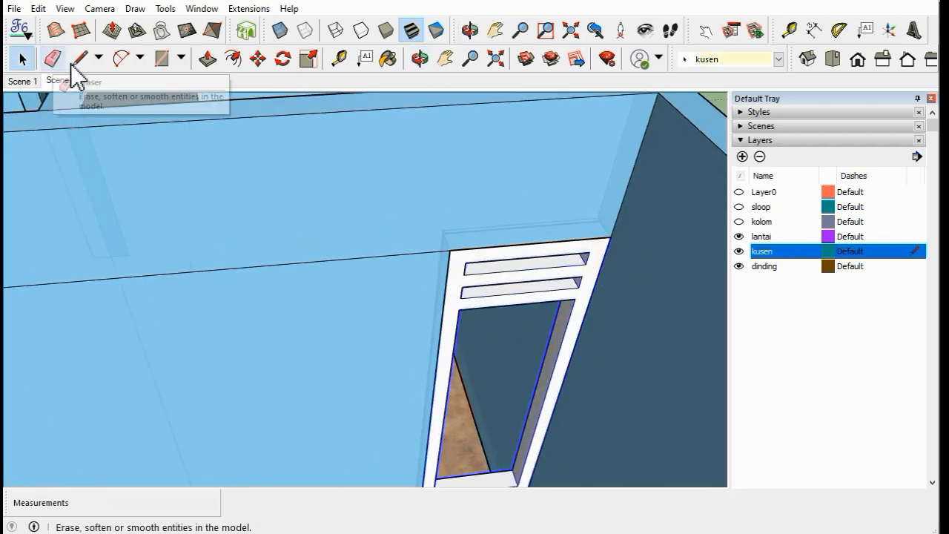
# Step: With the Move tool active, orbit to a front view of the frame and wall tops
pyautogui.click(258, 58)
pyautogui.scroll(-3, 483, 275)
pyautogui.scroll(1, 597, 199)
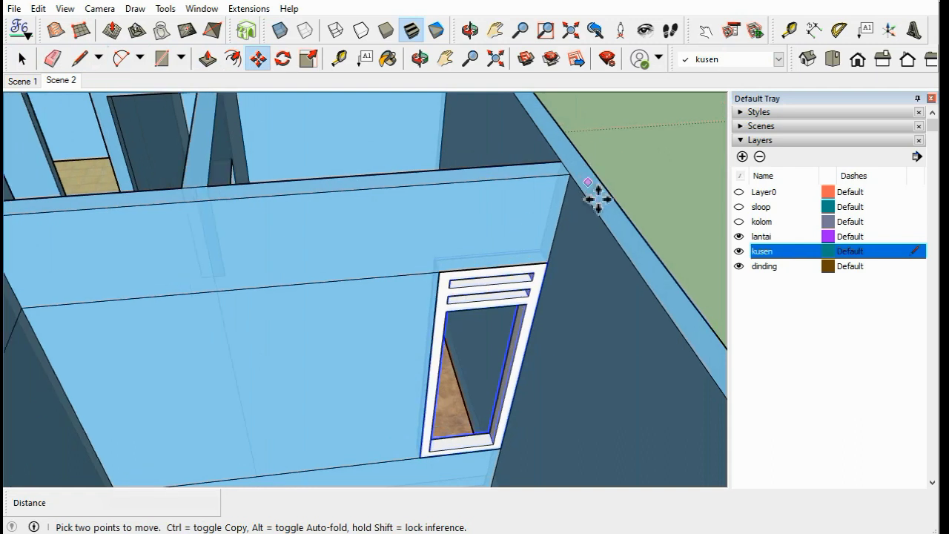
pyautogui.scroll(2, 487, 280)
pyautogui.moveTo(487, 280); pyautogui.dragTo(448, 180, button='middle')
pyautogui.scroll(-2, 522, 307)
pyautogui.moveTo(521, 306); pyautogui.dragTo(470, 191, button='middle')
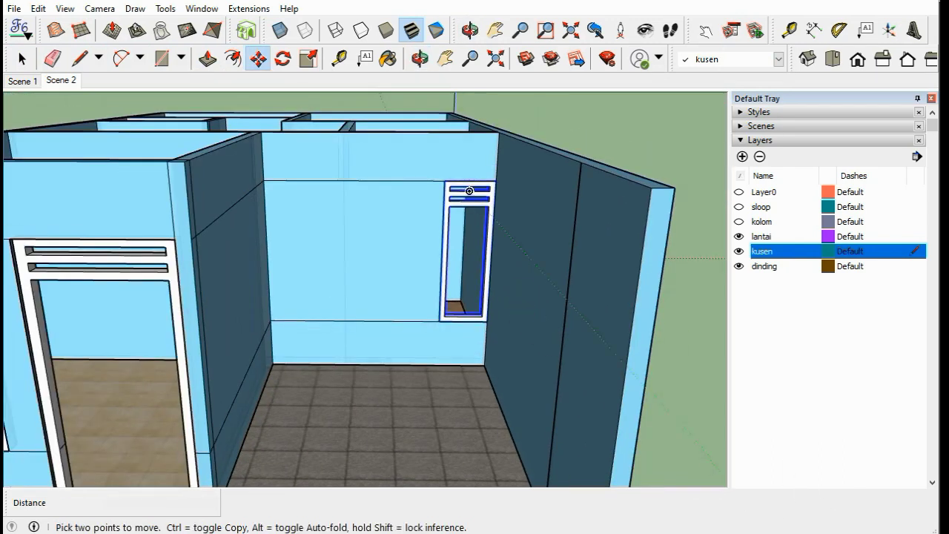